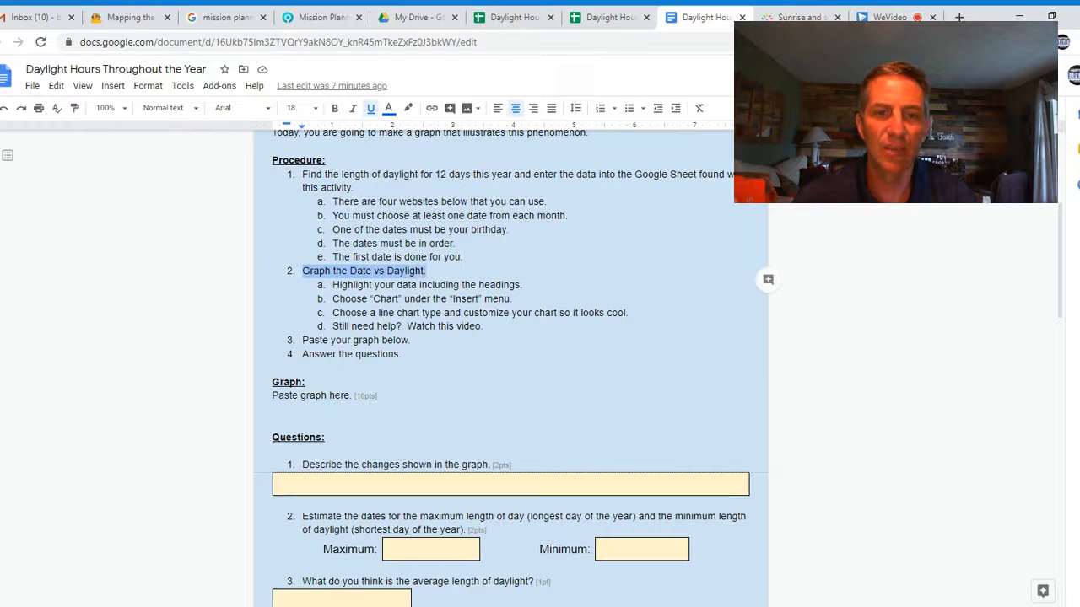
- Switch to the Daylight Hours Throughout the Year Data spreadsheet and enter 9:4 as the daylight value for January 3
{"action": "left_click", "coordinate": [607, 19]}
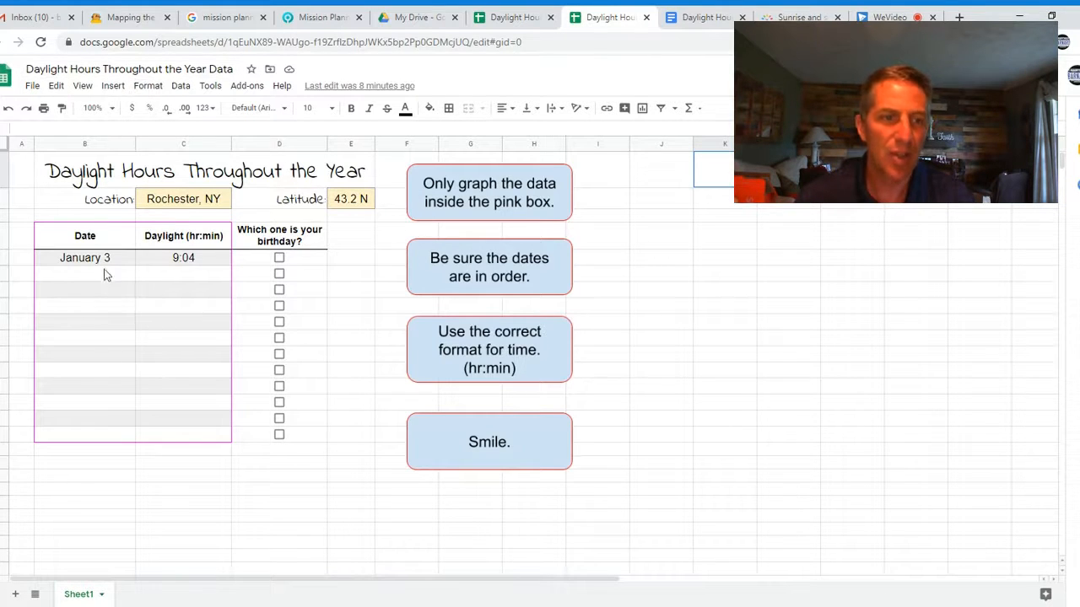
{"action": "left_click", "coordinate": [187, 261]}
{"action": "double_click", "coordinate": [187, 261]}
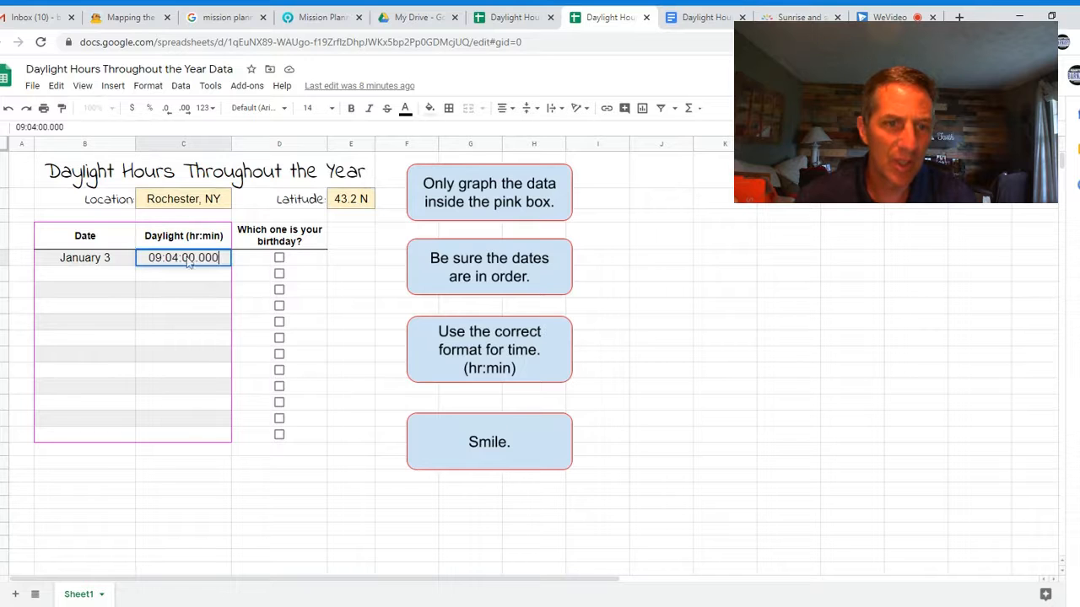
{"action": "left_click", "coordinate": [234, 294]}
{"action": "left_click", "coordinate": [180, 266]}
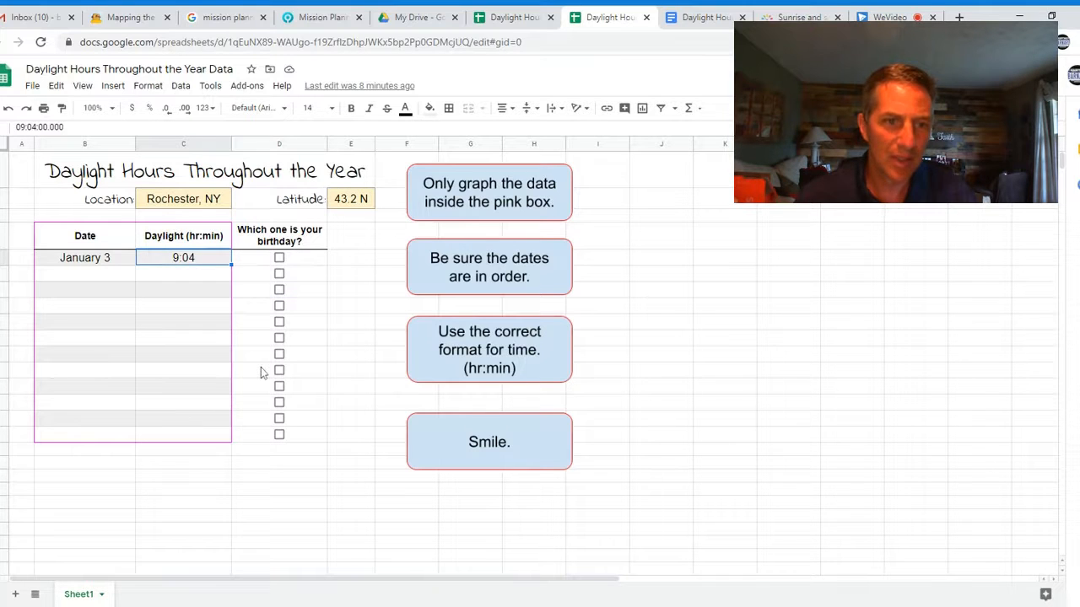
{"action": "type", "text": "9:"}
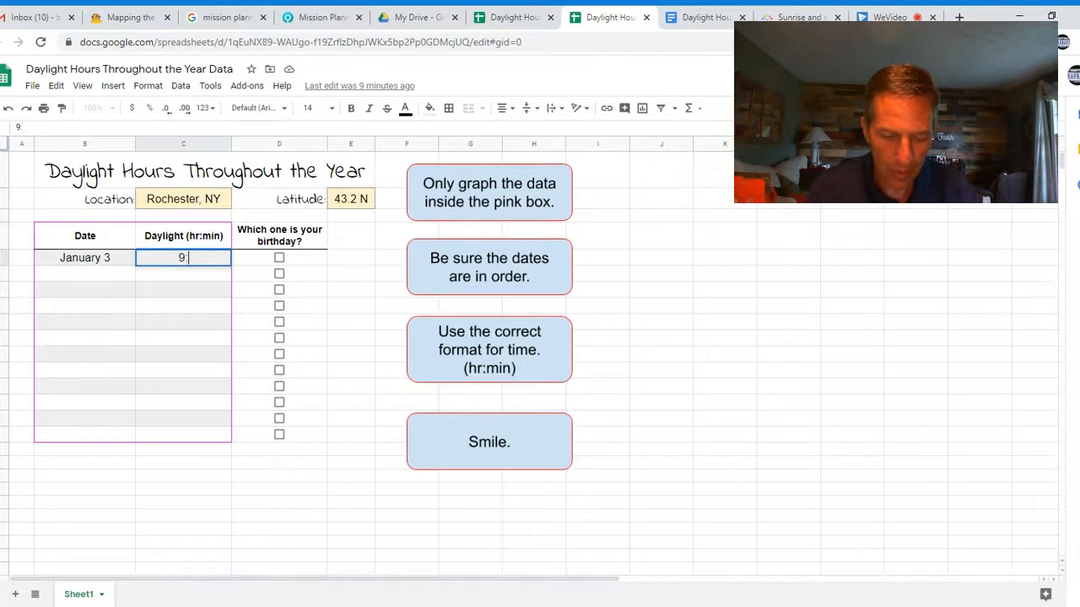
{"action": "type", "text": "4"}
{"action": "key", "text": "Return"}
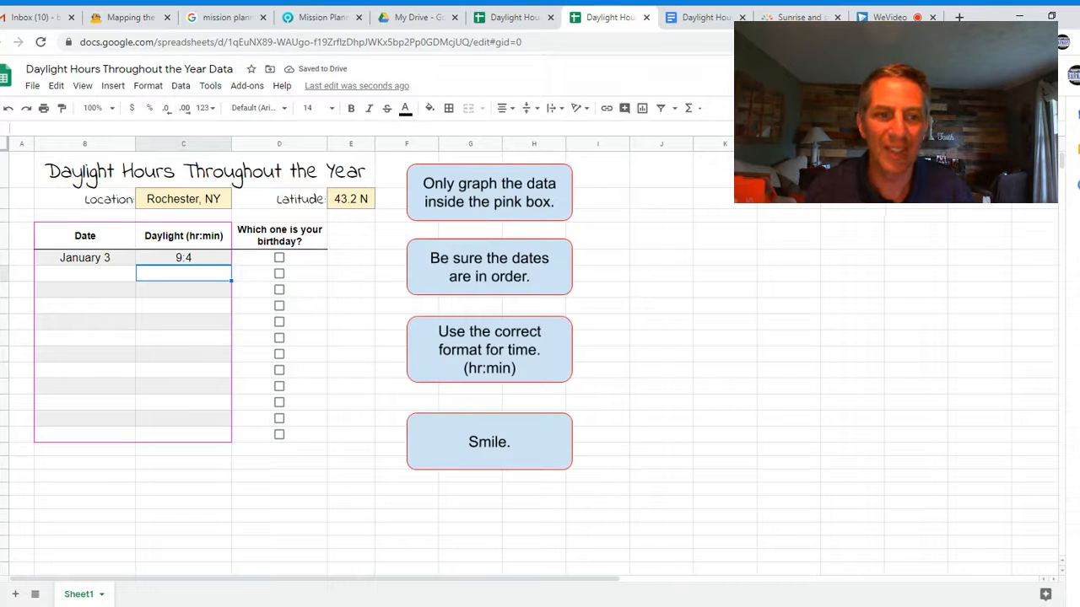
- Set the daylight value for January 3 to 9:04, using the hr:min format
{"action": "left_click", "coordinate": [183, 258]}
{"action": "type", "text": "9"}
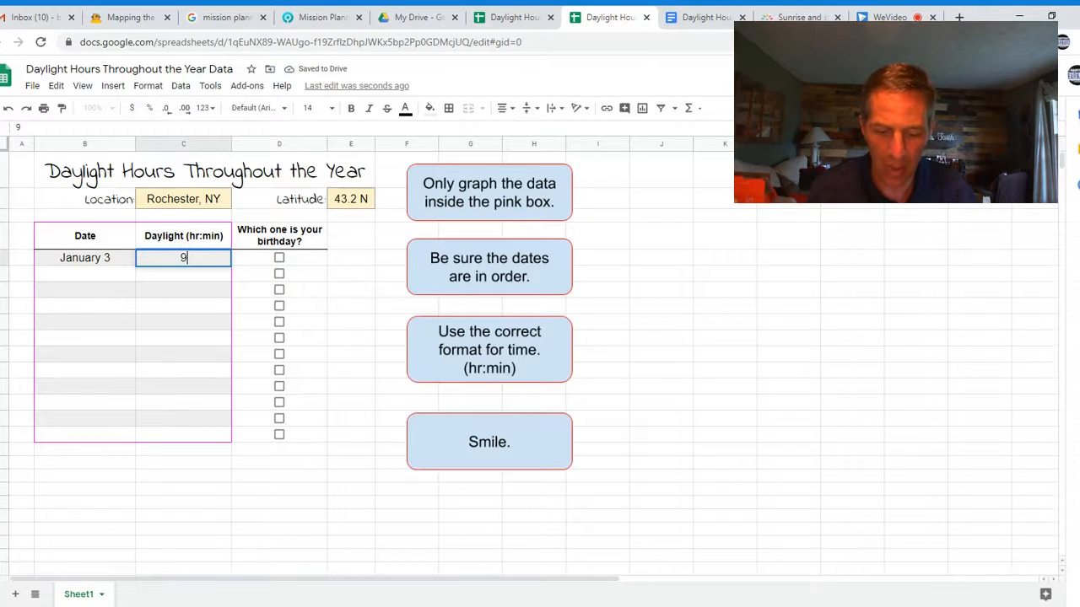
{"action": "type", "text": ":04"}
{"action": "key", "text": "Return"}
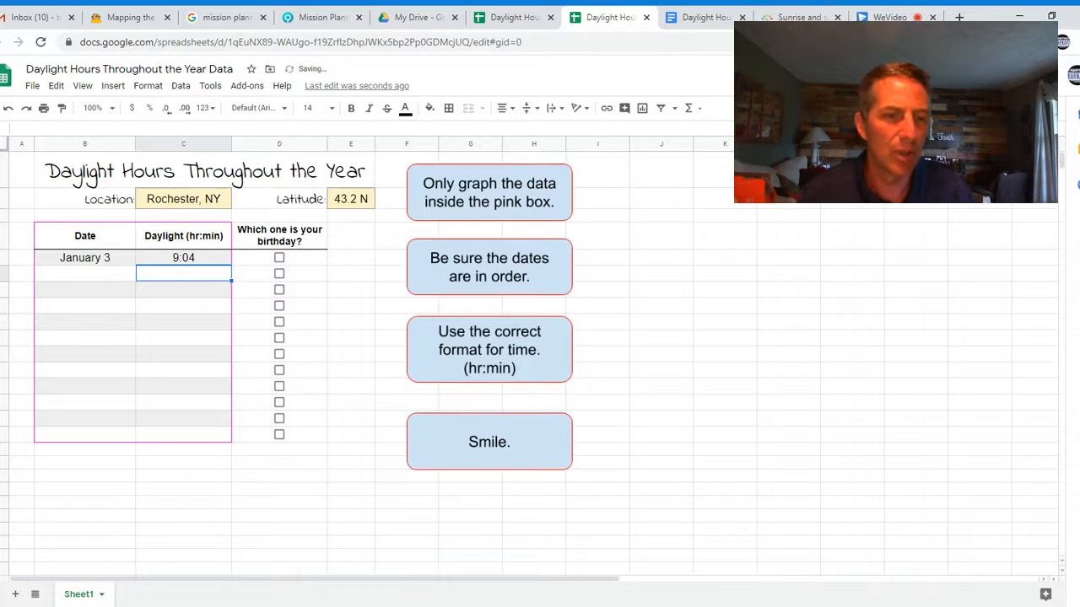
- Add a sample row below January 3 with the date February 14 and a daylight value of 9:12
{"action": "left_click", "coordinate": [84, 274]}
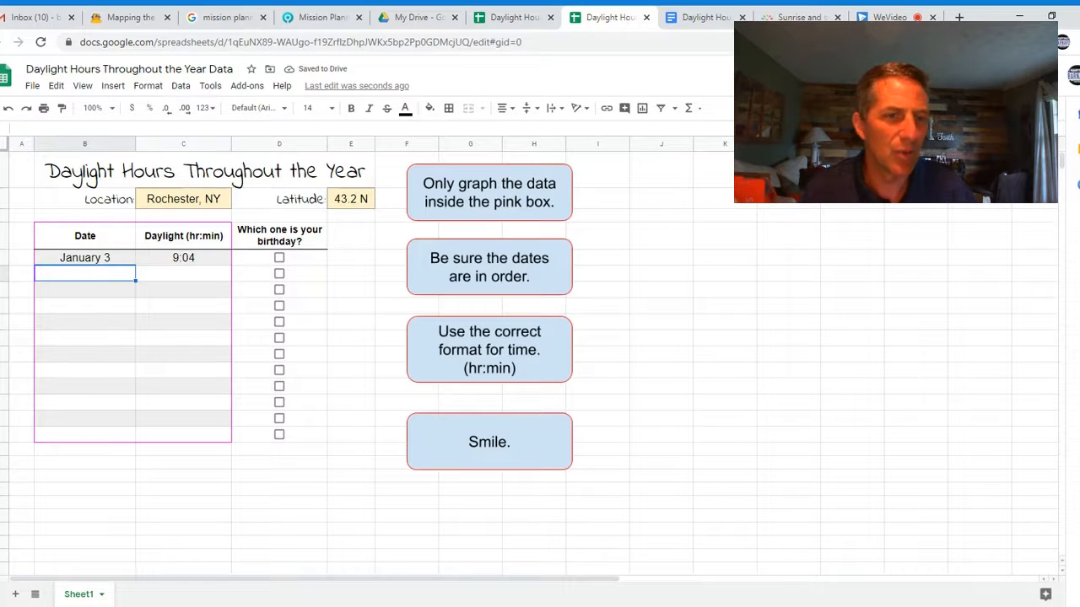
{"action": "type", "text": "Febr"}
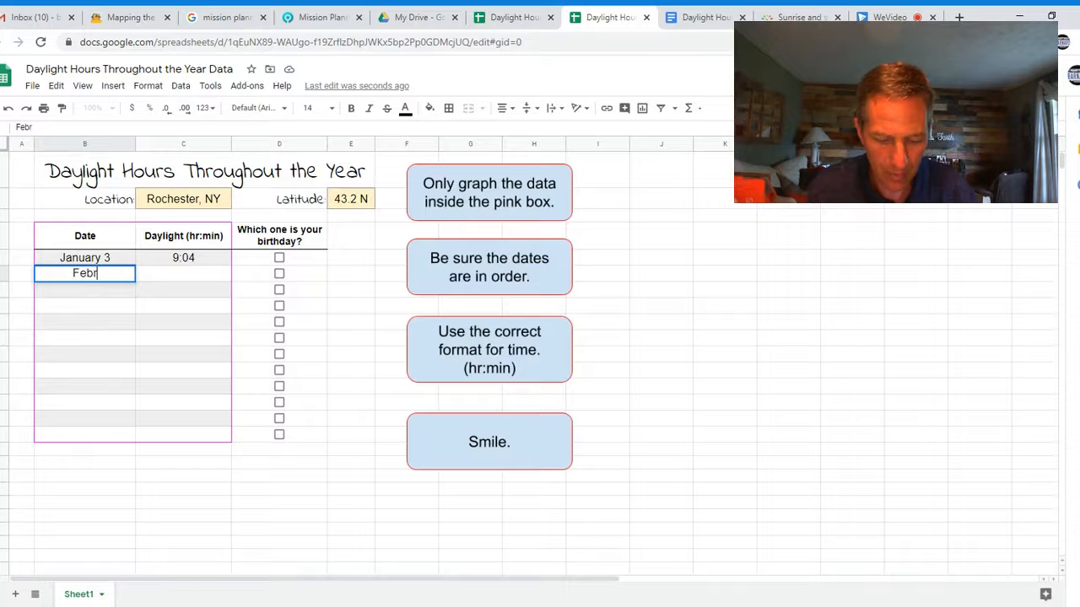
{"action": "type", "text": "uary"}
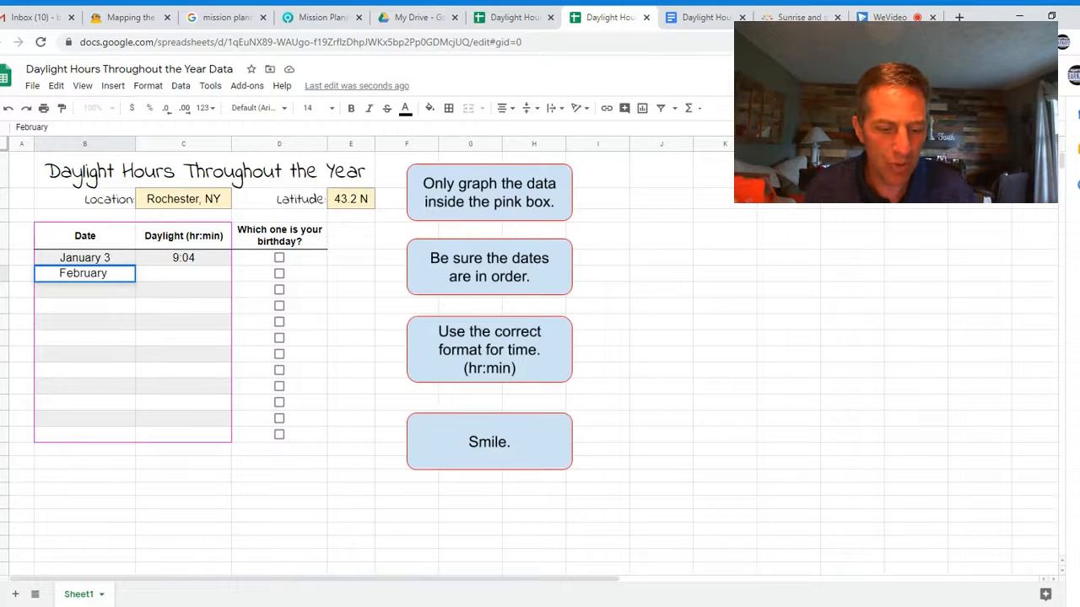
{"action": "type", "text": " 14"}
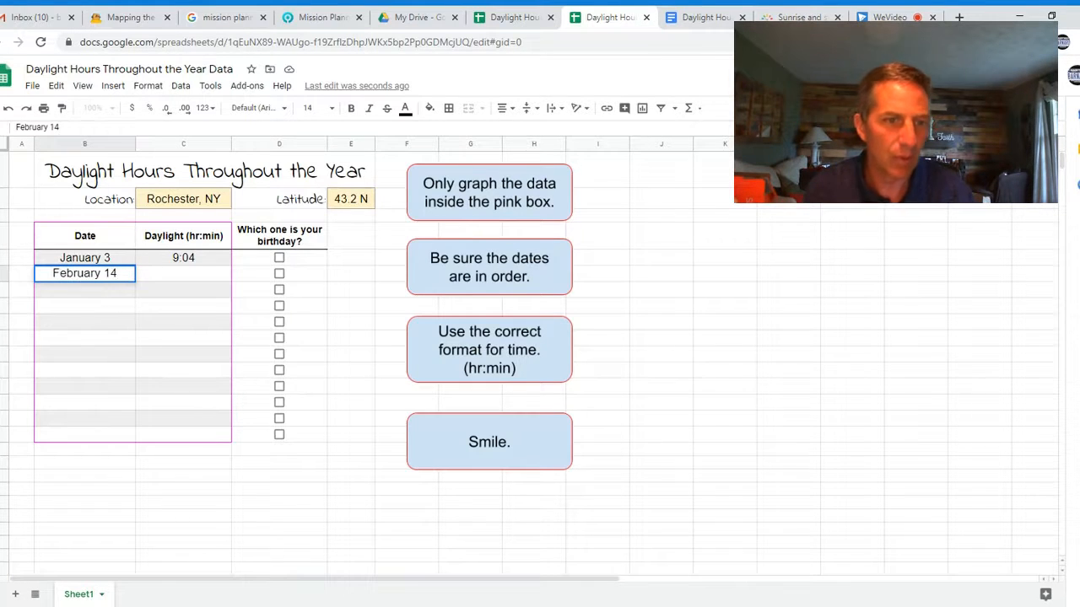
{"action": "key", "text": "Tab"}
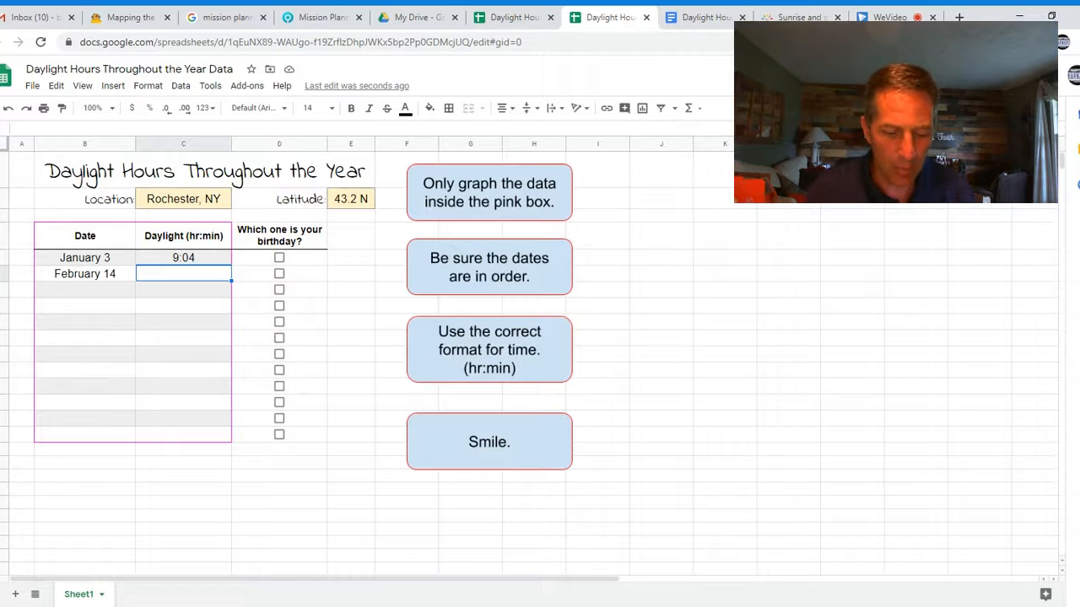
{"action": "type", "text": "9:12"}
{"action": "key", "text": "Return"}
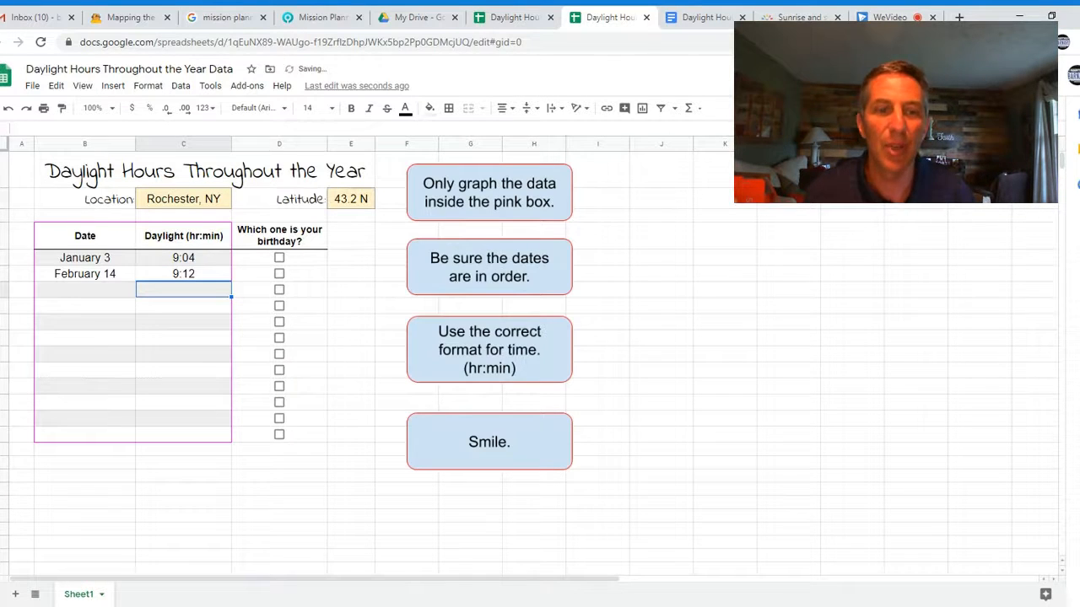
- Clear the February 14 date and its daylight value from the table
{"action": "left_click", "coordinate": [183, 273]}
{"action": "key", "text": "Delete"}
{"action": "left_click", "coordinate": [84, 274]}
{"action": "key", "text": "Delete"}
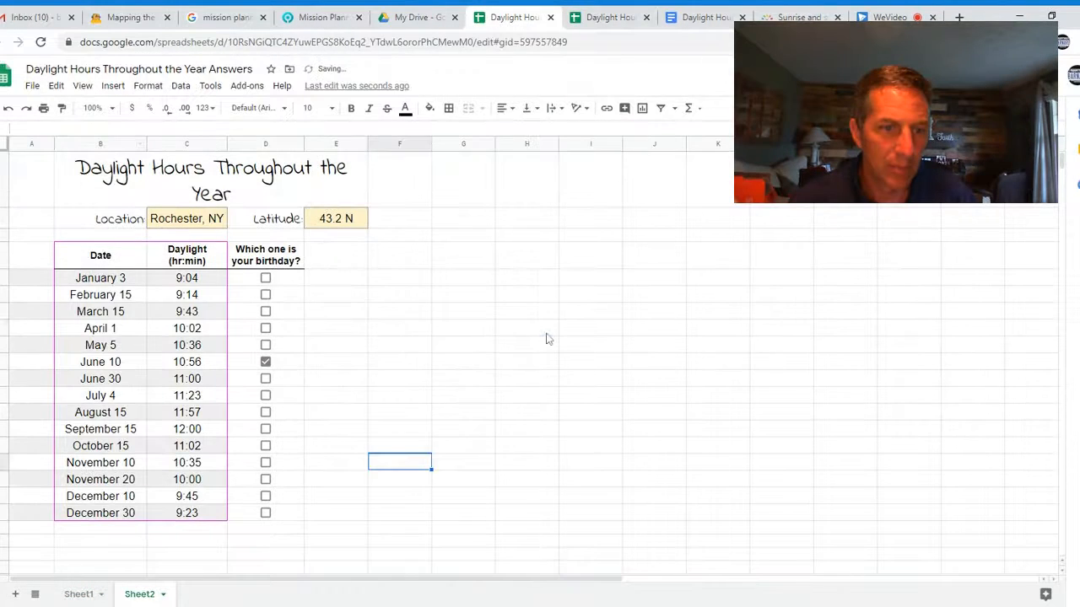
- Review the Daylight (hr:min) column, heading included, in the Daylight Hours Throughout the Year Answers spreadsheet
{"action": "left_click", "coordinate": [547, 334]}
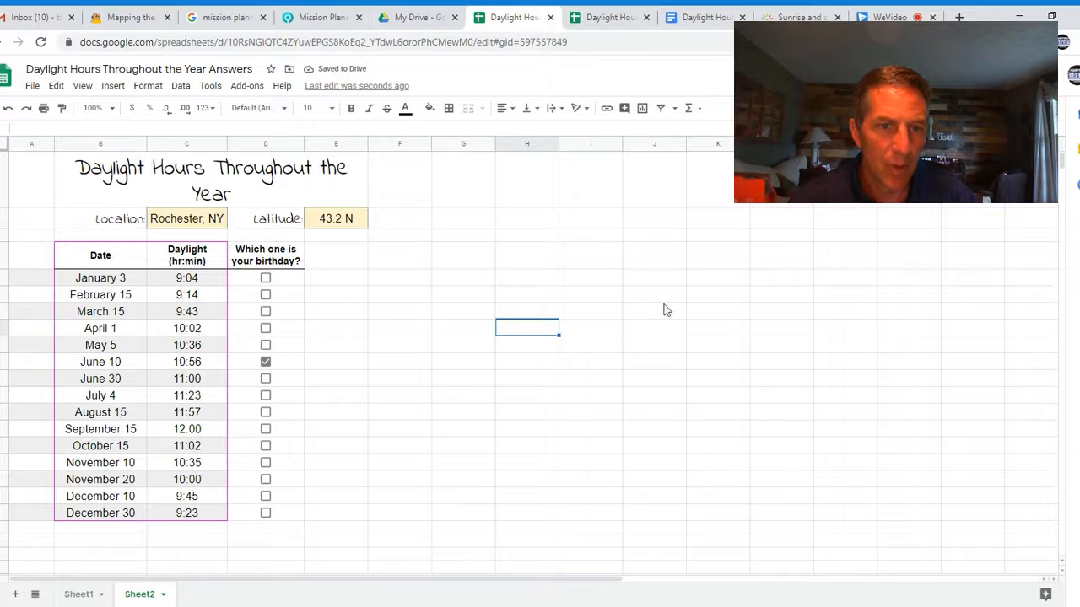
{"action": "left_click_drag", "start_coordinate": [202, 260], "coordinate": [191, 518]}
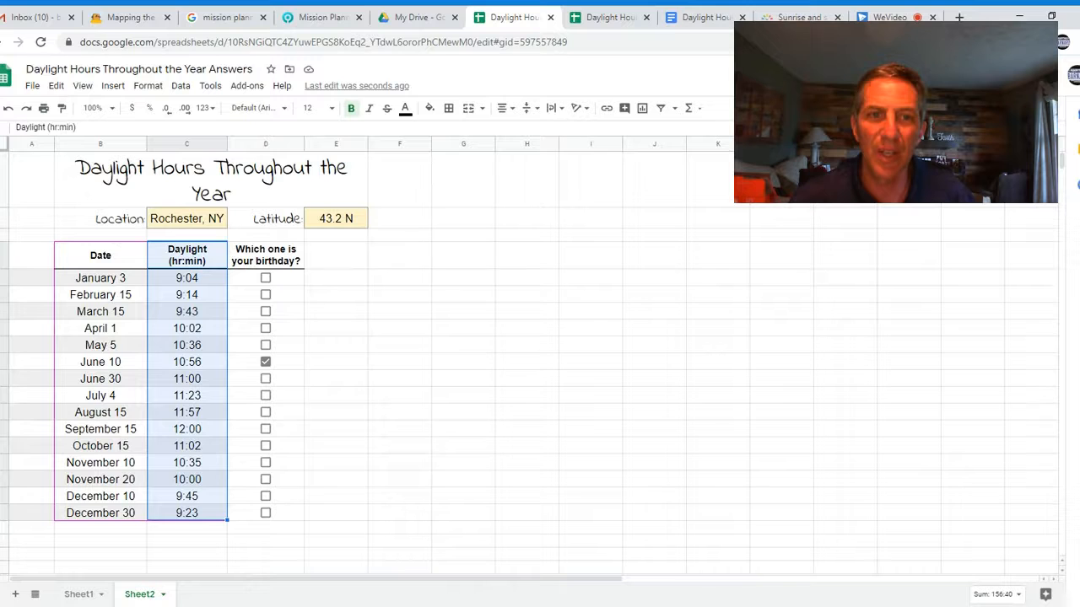
{"action": "left_click", "coordinate": [551, 430]}
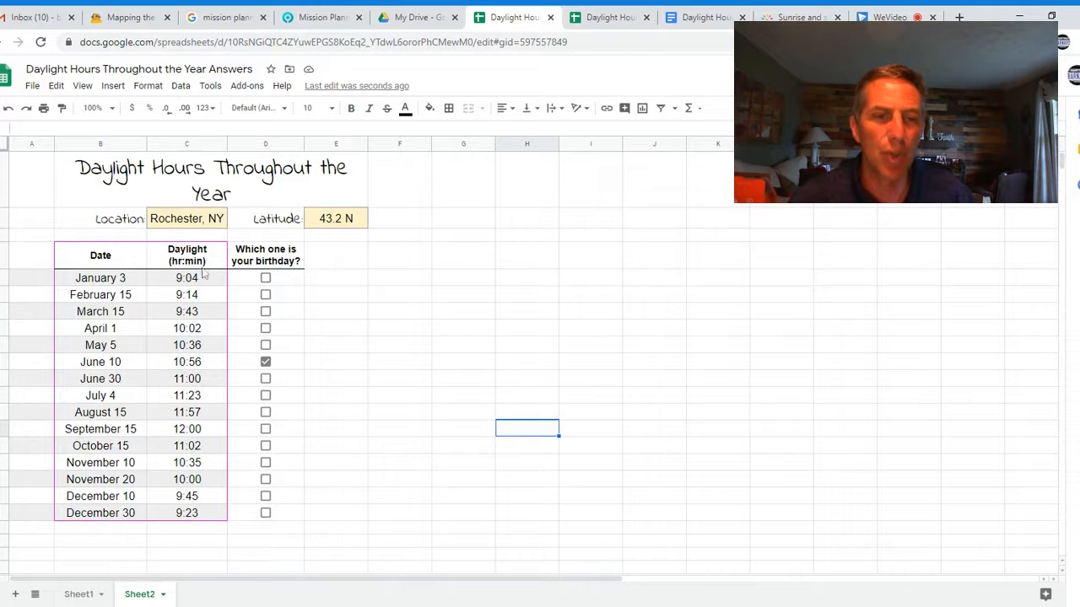
{"action": "left_click_drag", "start_coordinate": [202, 261], "coordinate": [211, 513]}
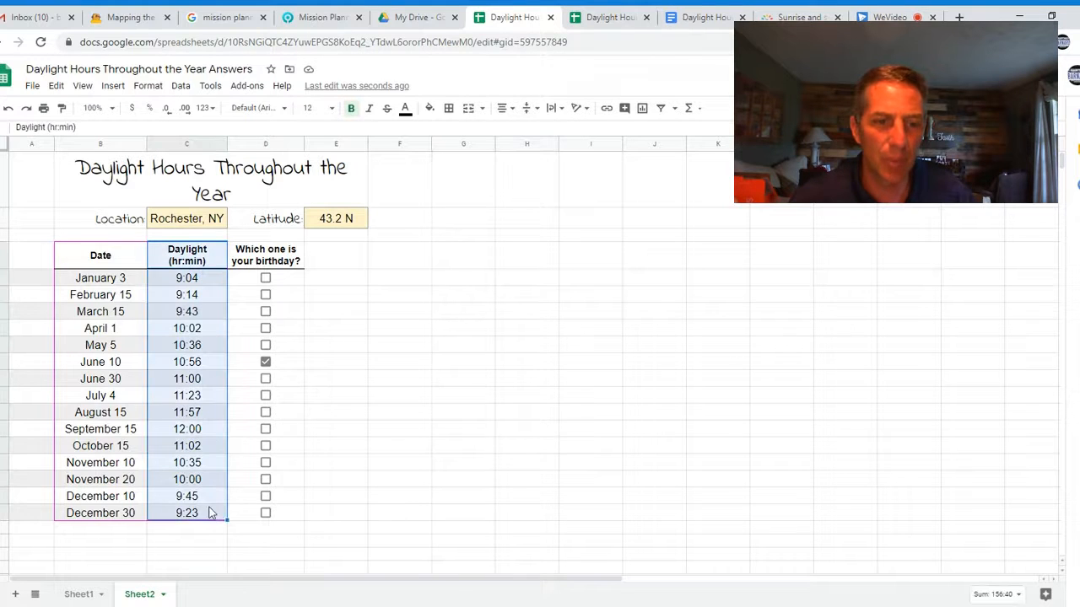
{"action": "left_click", "coordinate": [524, 384]}
- In the activity document's procedure, highlight the instruction "Highlight your data including the headings."
{"action": "left_click", "coordinate": [696, 18]}
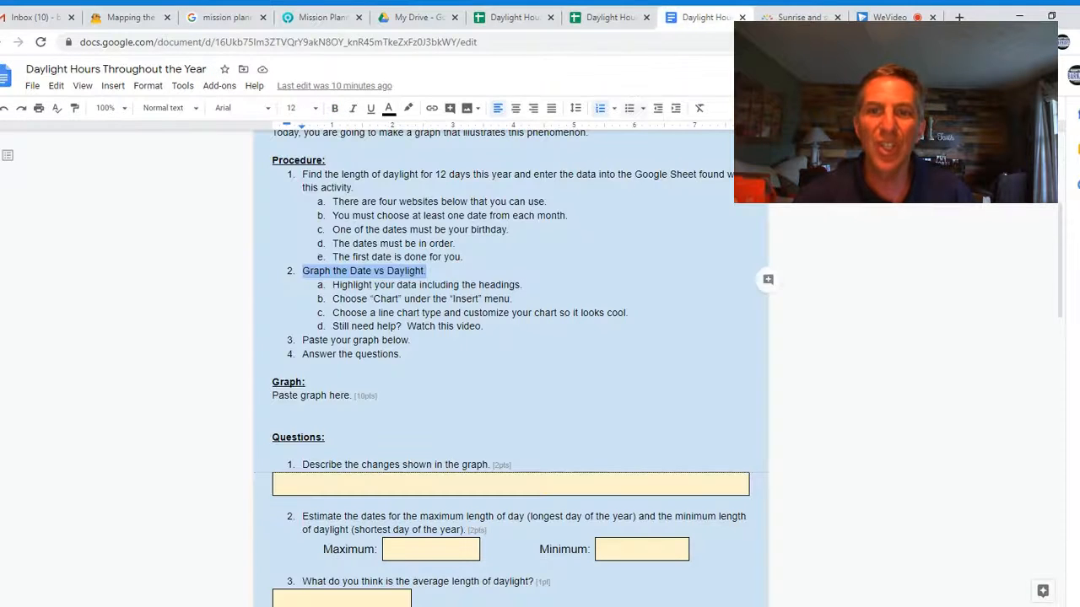
{"action": "left_click_drag", "start_coordinate": [332, 285], "coordinate": [523, 285]}
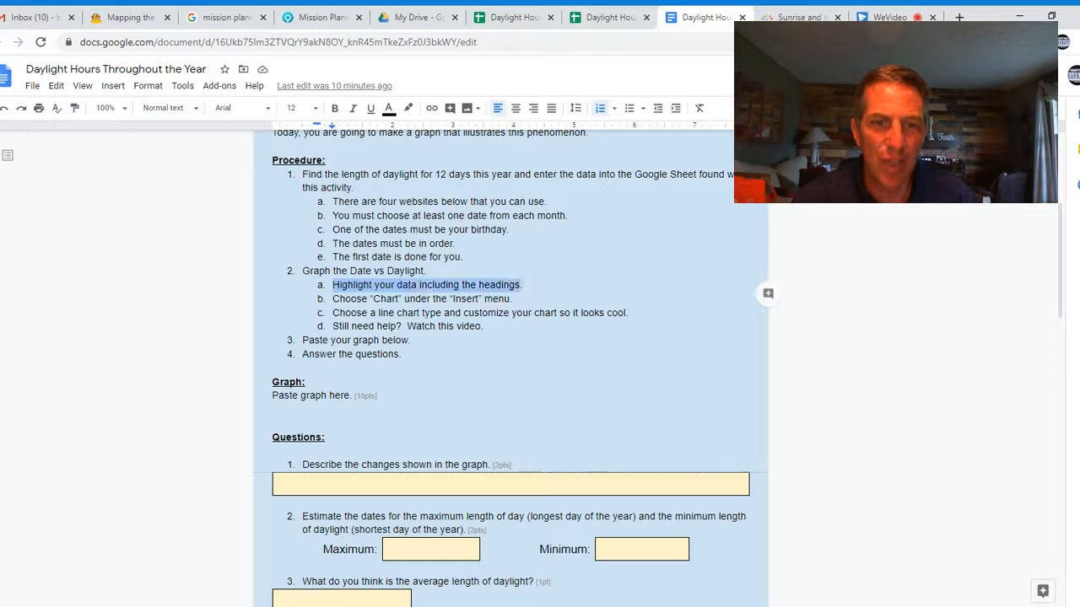
- Return to the Answers spreadsheet, select the Date and Daylight columns with their headings, and clear that selection
{"action": "left_click", "coordinate": [609, 17]}
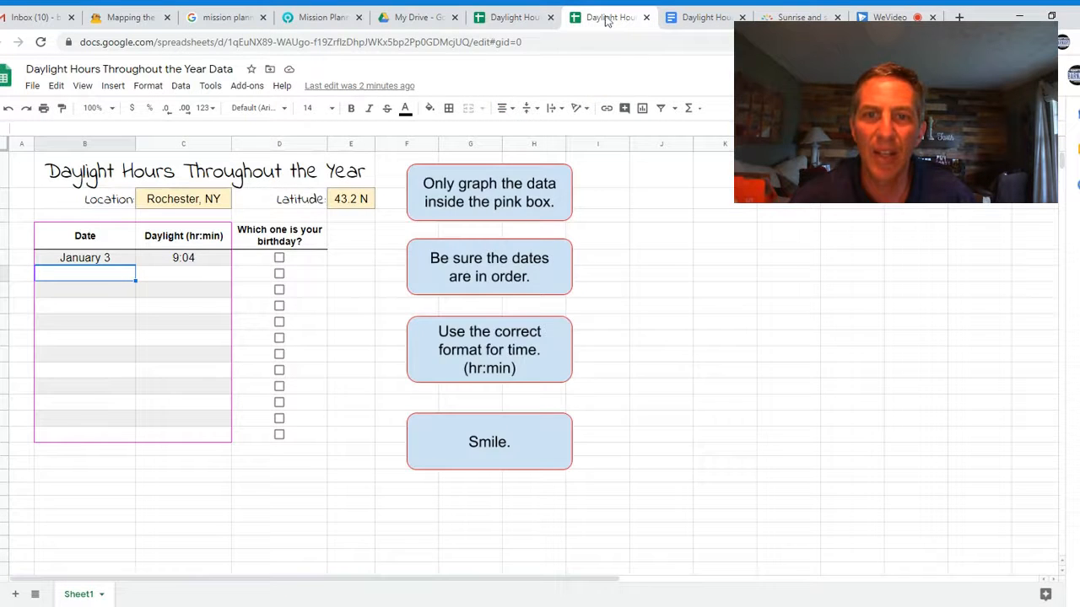
{"action": "left_click", "coordinate": [513, 17]}
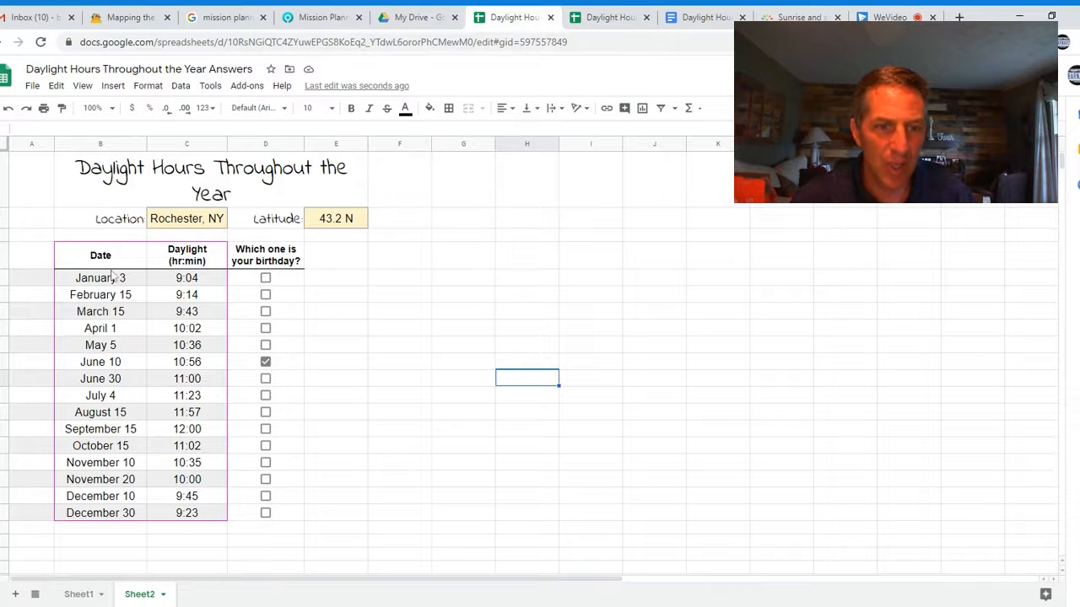
{"action": "left_click_drag", "start_coordinate": [103, 260], "coordinate": [192, 516]}
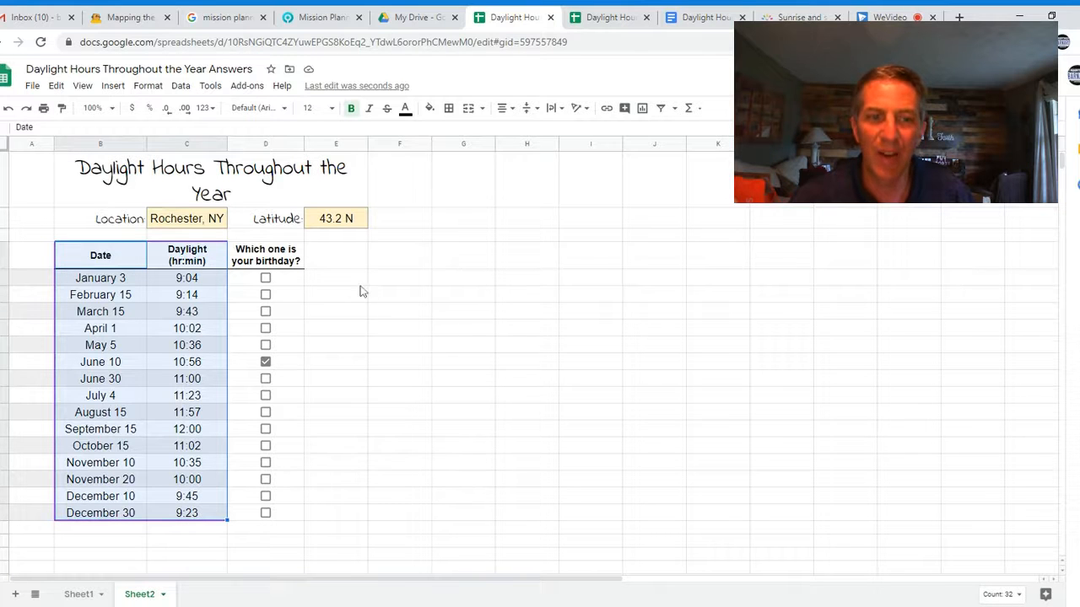
{"action": "left_click", "coordinate": [345, 258]}
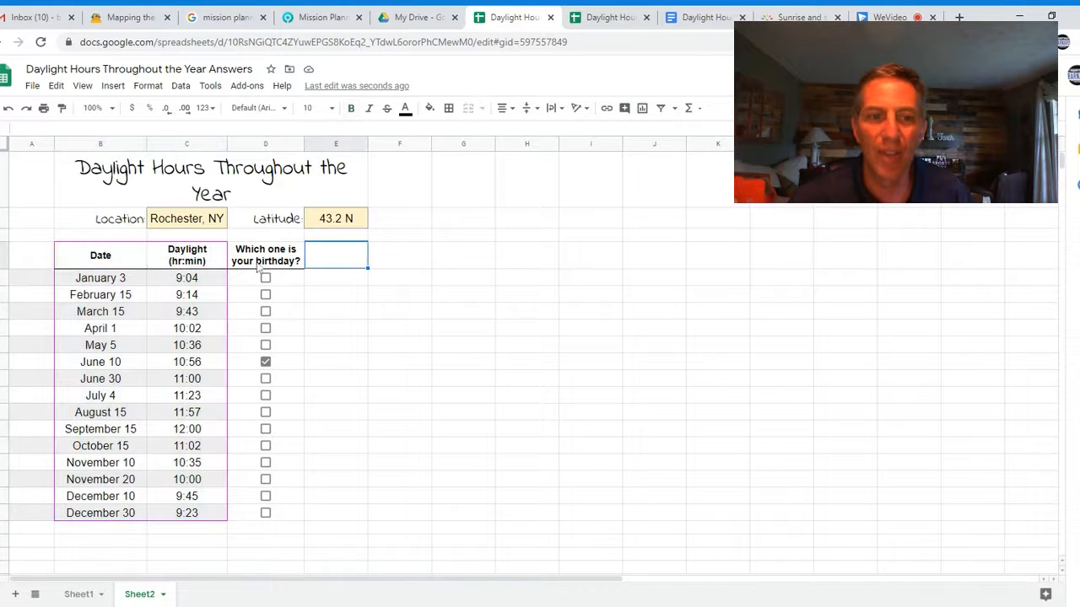
- Select the whole Date and Daylight table, from the Date heading through the December 30 row
{"action": "left_click", "coordinate": [108, 264]}
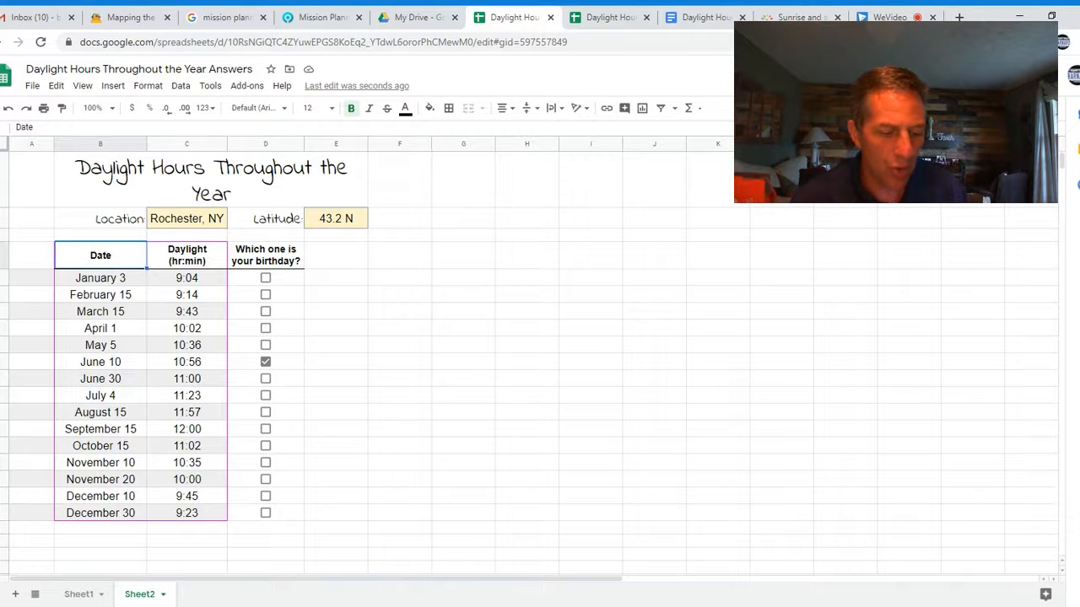
{"action": "key", "text": "shift+Down"}
{"action": "key", "text": "shift+Down"}
{"action": "key", "text": "shift+Down"}
{"action": "key", "text": "shift+Down"}
{"action": "key", "text": "shift+Down"}
{"action": "key", "text": "shift+Down"}
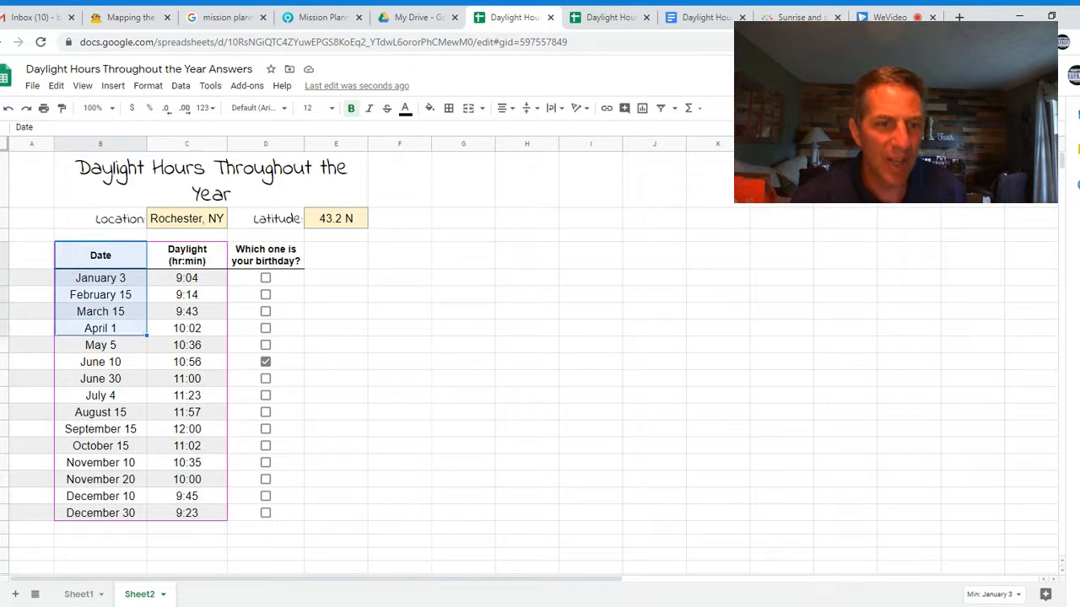
{"action": "key", "text": "shift+Down"}
{"action": "key", "text": "shift+Down"}
{"action": "key", "text": "shift+Down"}
{"action": "key", "text": "shift+Down"}
{"action": "key", "text": "shift+Down"}
{"action": "key", "text": "shift+Down"}
{"action": "key", "text": "shift+Down"}
{"action": "key", "text": "shift+Down"}
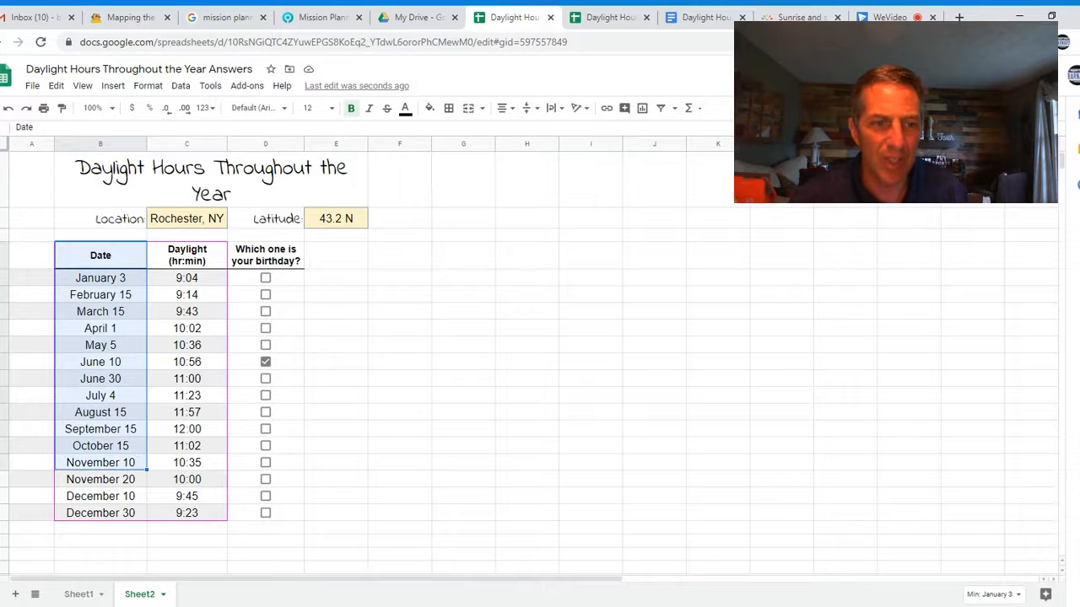
{"action": "key", "text": "shift+Down"}
{"action": "key", "text": "shift+Right"}
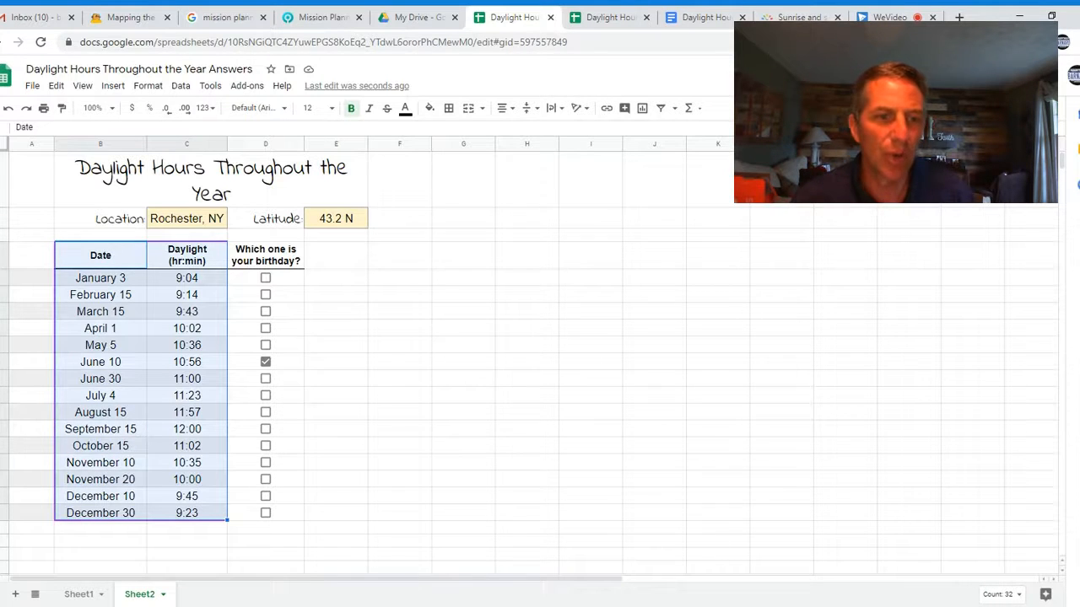
- In the activity document, highlight the procedure line about choosing a chart to insert
{"action": "left_click", "coordinate": [706, 16]}
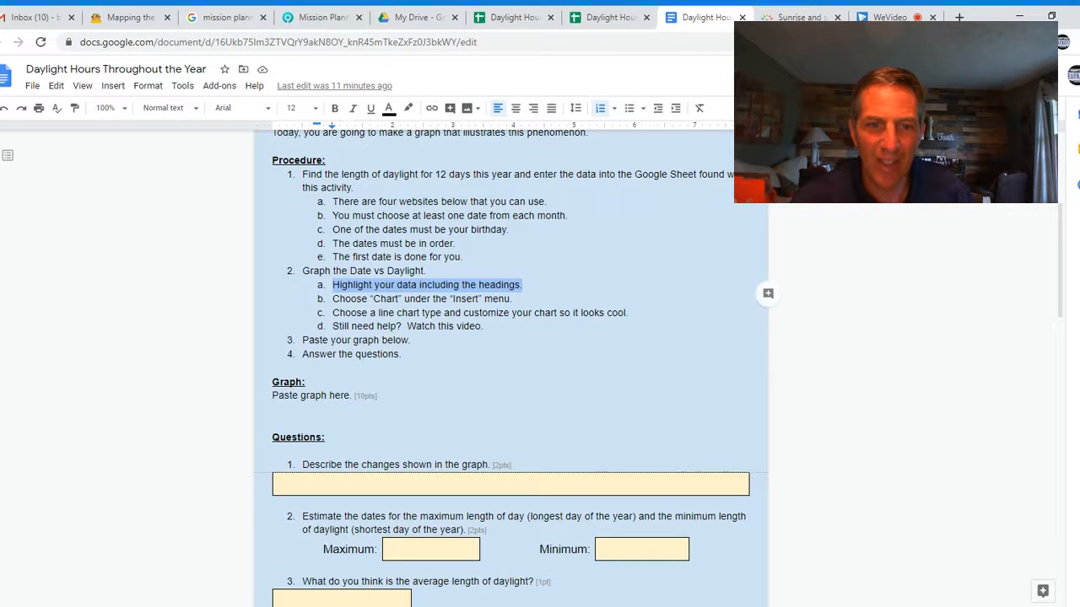
{"action": "left_click_drag", "start_coordinate": [333, 299], "coordinate": [506, 299]}
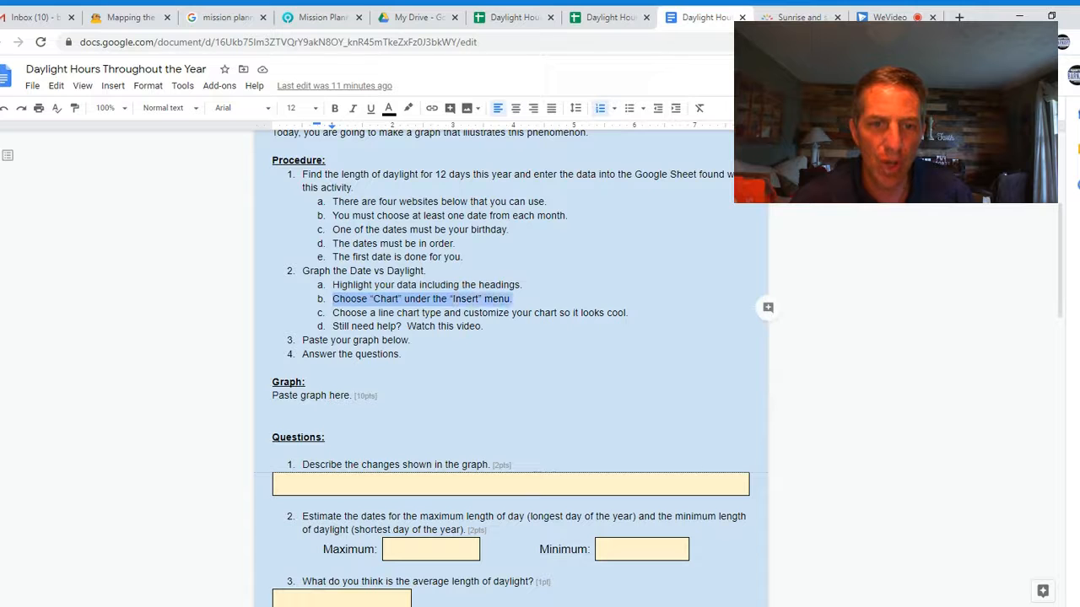
- Insert a chart from the selected data in the Answers spreadsheet and move it clear of the birthday checkboxes
{"action": "left_click", "coordinate": [513, 16]}
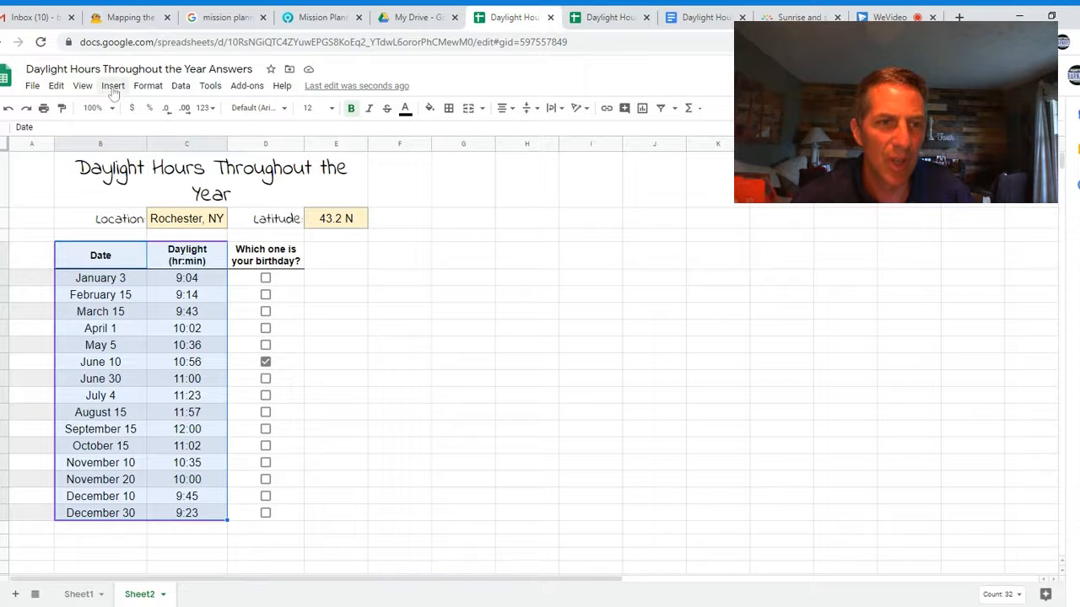
{"action": "left_click", "coordinate": [113, 86]}
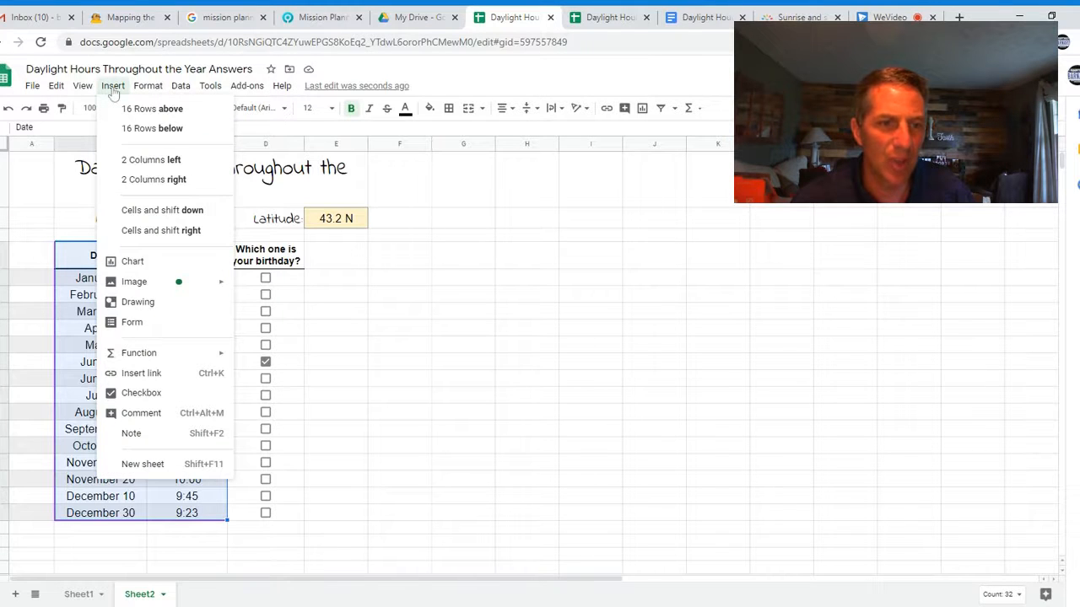
{"action": "left_click", "coordinate": [128, 265]}
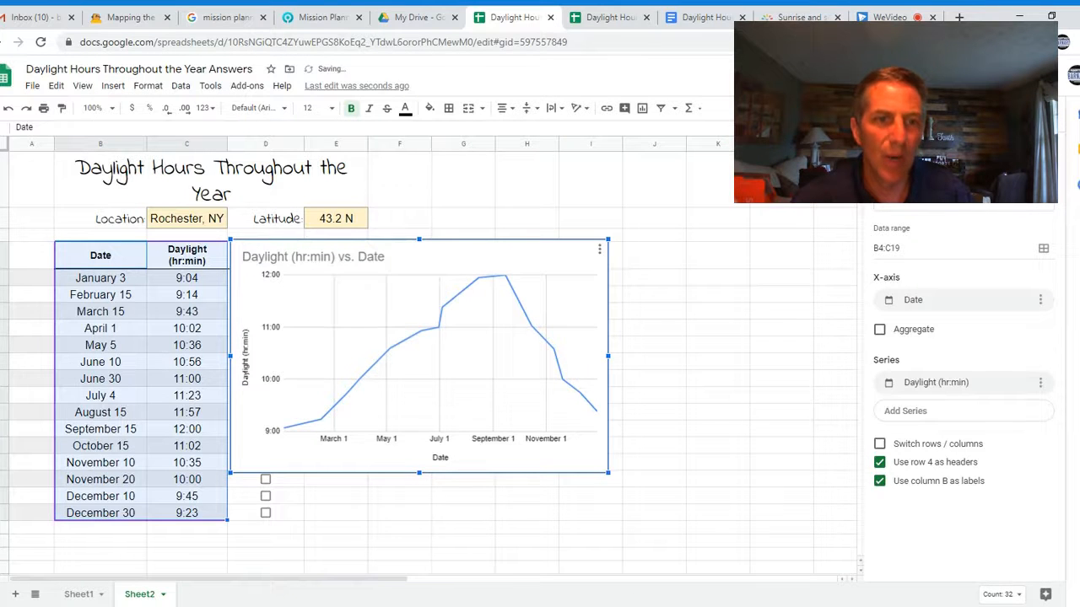
{"action": "left_click_drag", "start_coordinate": [369, 247], "coordinate": [442, 196]}
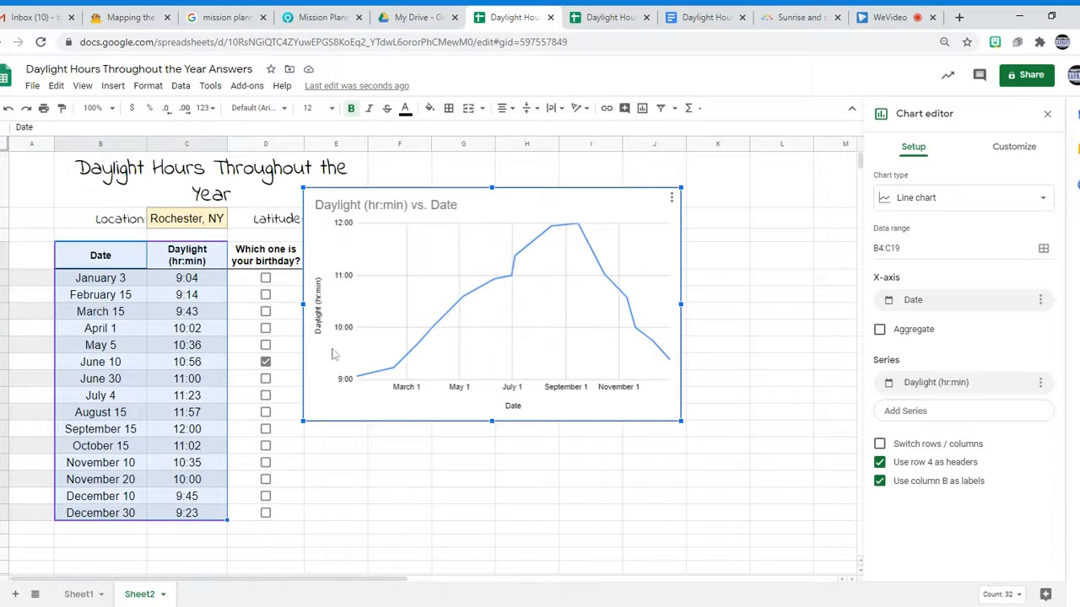
- In the activity document, highlight the procedure line about choosing a line chart type and customizing the chart
{"action": "left_click", "coordinate": [696, 17]}
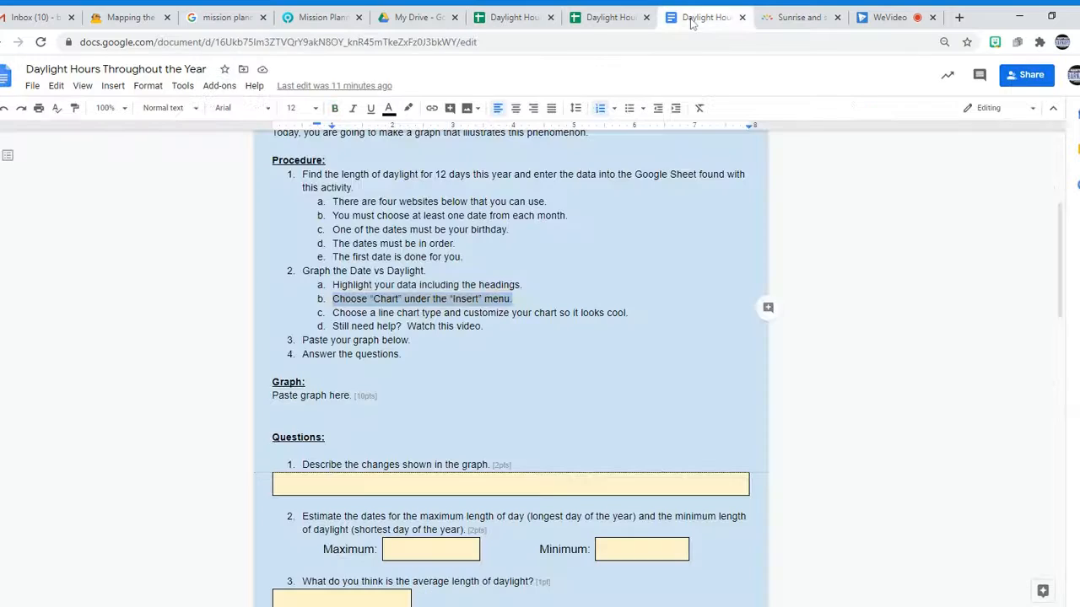
{"action": "left_click_drag", "start_coordinate": [333, 312], "coordinate": [627, 313]}
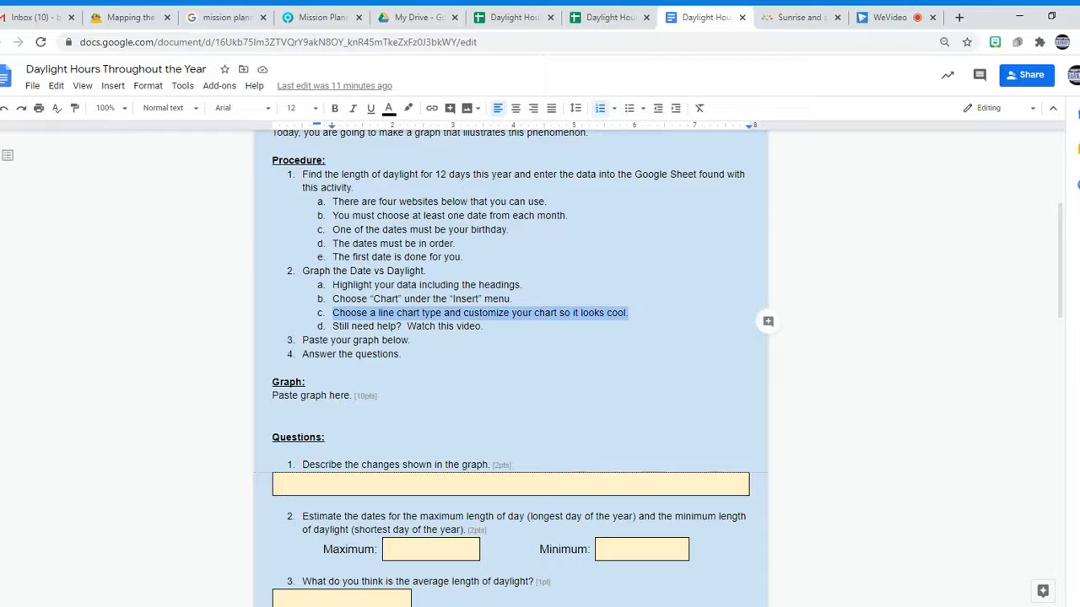
- Return to the Answers spreadsheet and try the Combo chart type on the daylight chart
{"action": "left_click", "coordinate": [508, 17]}
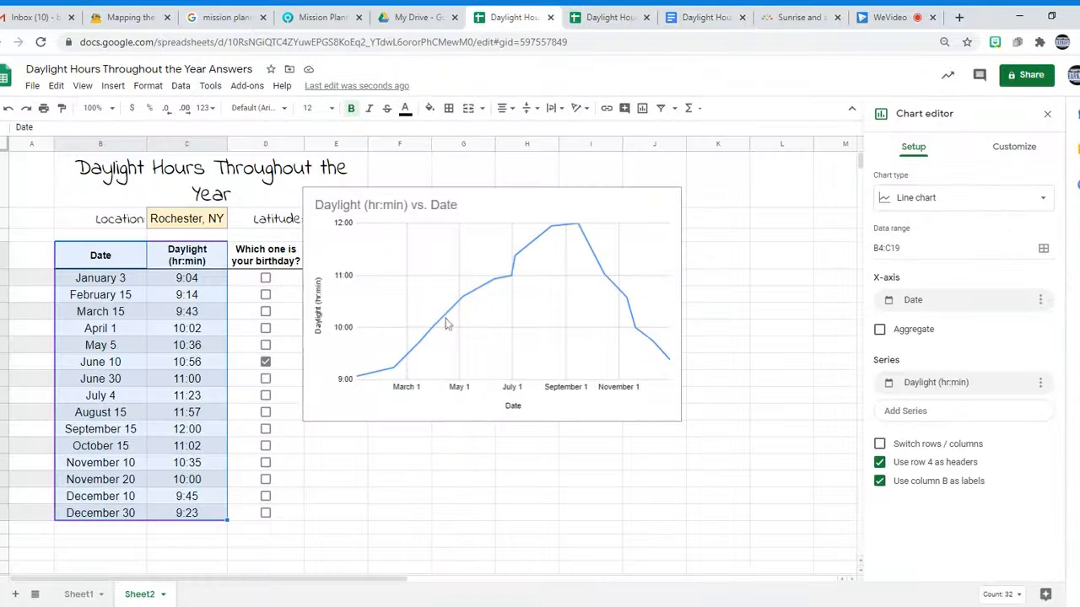
{"action": "left_click", "coordinate": [924, 197]}
{"action": "left_click", "coordinate": [996, 270]}
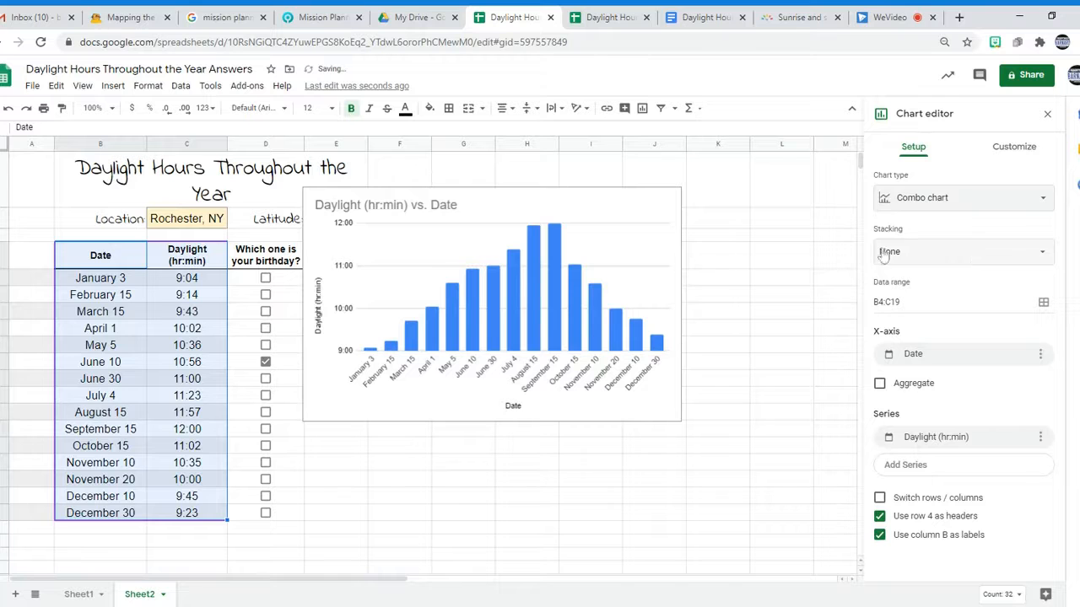
{"action": "left_click", "coordinate": [928, 203]}
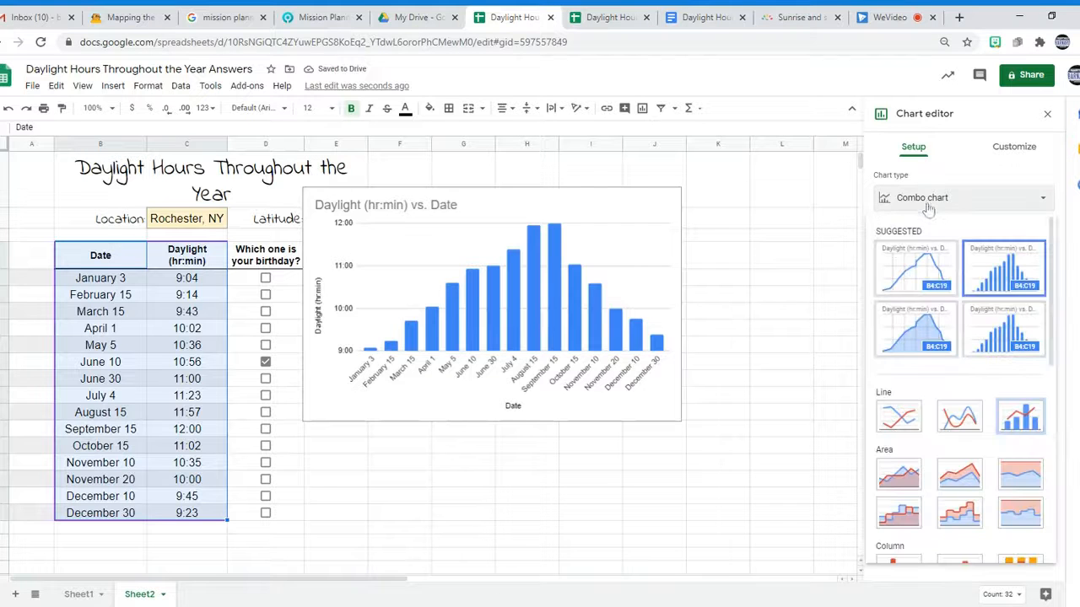
{"action": "left_click", "coordinate": [1024, 430]}
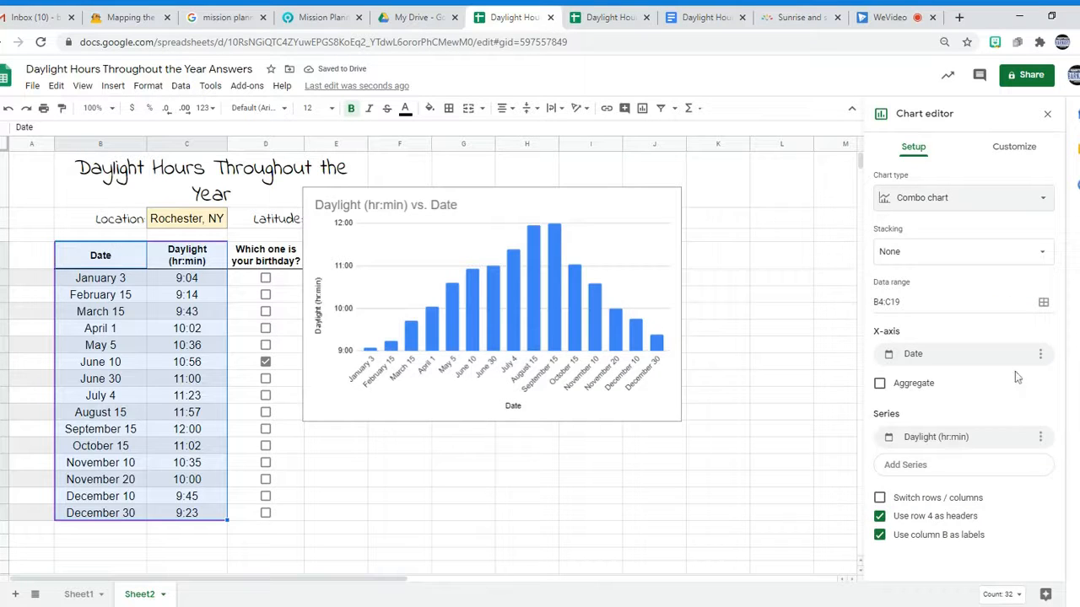
- Change the daylight chart to a smooth line chart, comparing it with the plain line chart before keeping the smooth version
{"action": "left_click", "coordinate": [966, 203]}
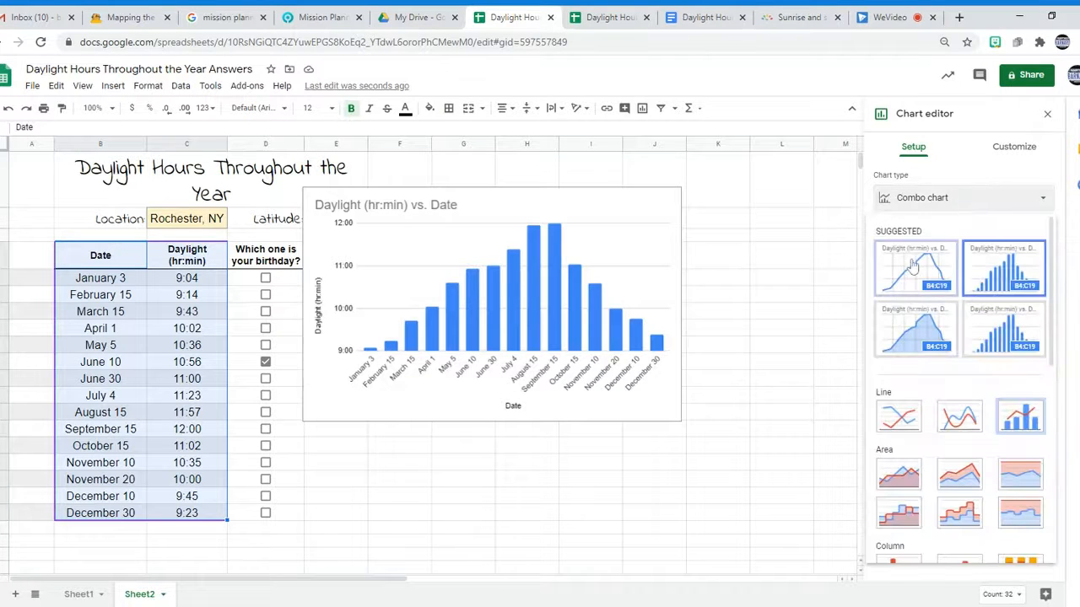
{"action": "left_click", "coordinate": [959, 416]}
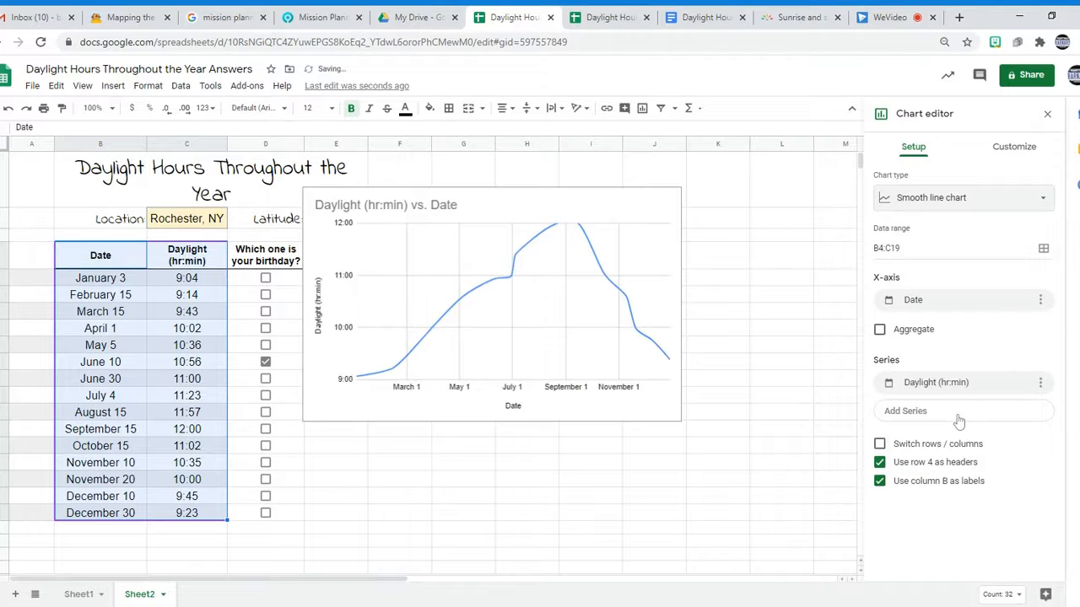
{"action": "left_click", "coordinate": [934, 204]}
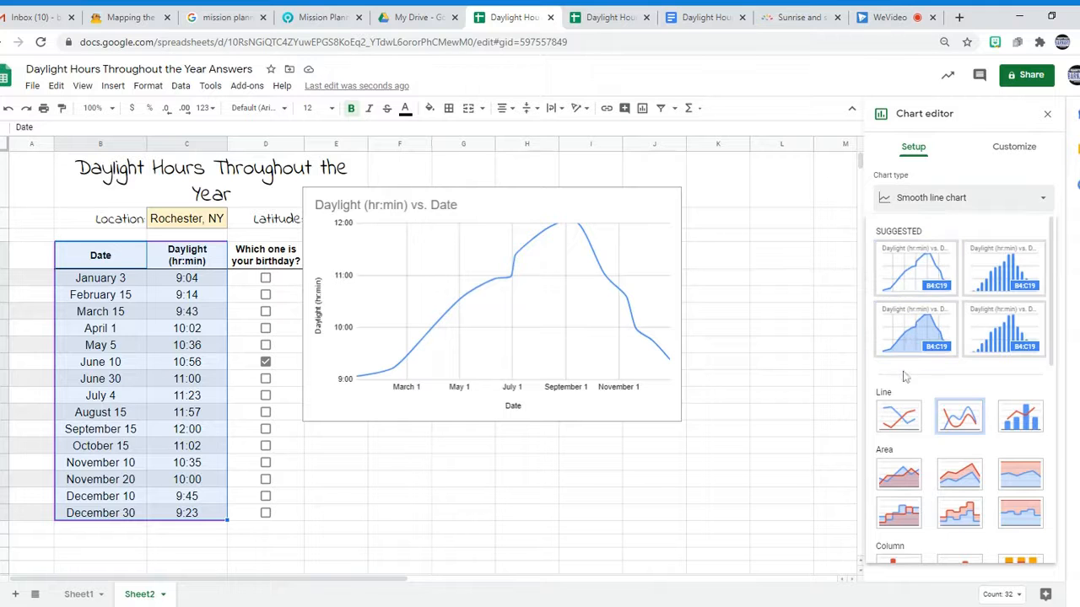
{"action": "left_click", "coordinate": [899, 416]}
{"action": "left_click", "coordinate": [932, 196]}
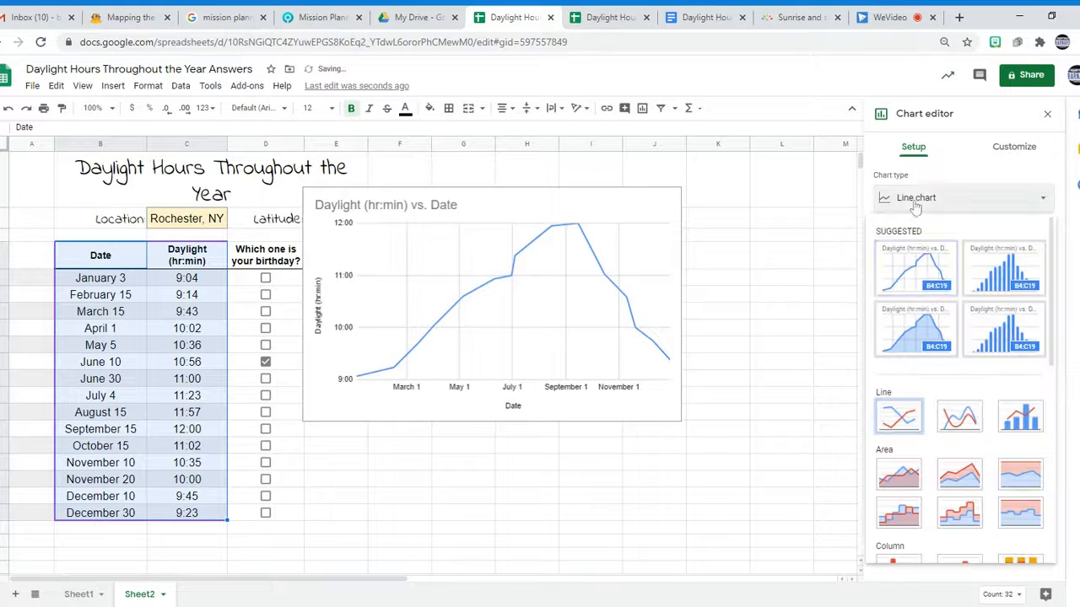
{"action": "left_click", "coordinate": [957, 417]}
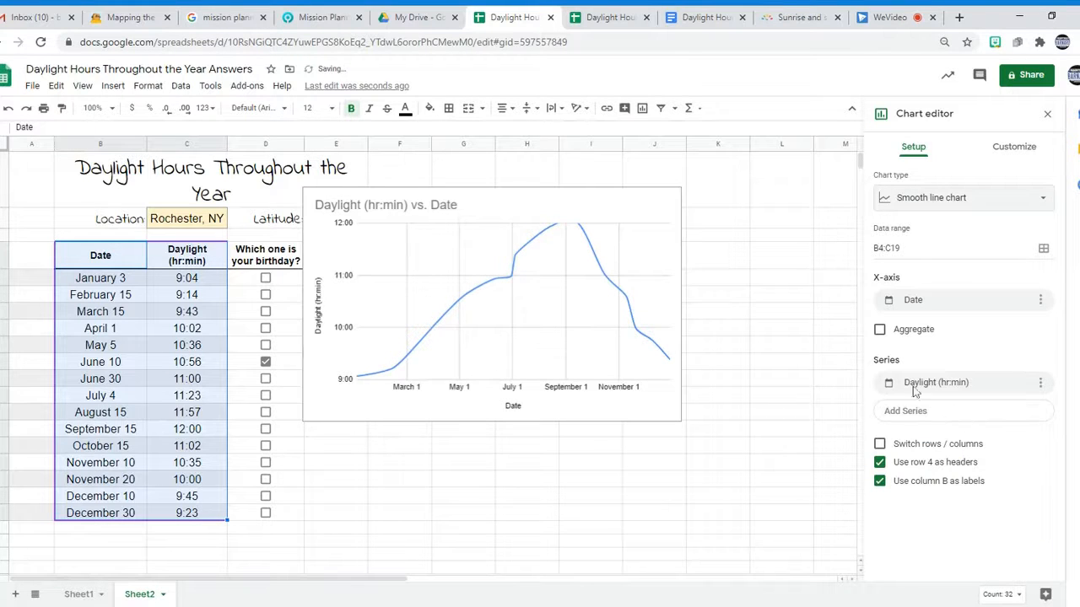
- In the activity document, highlight the words "customize your chart" in the procedure
{"action": "left_click", "coordinate": [682, 26]}
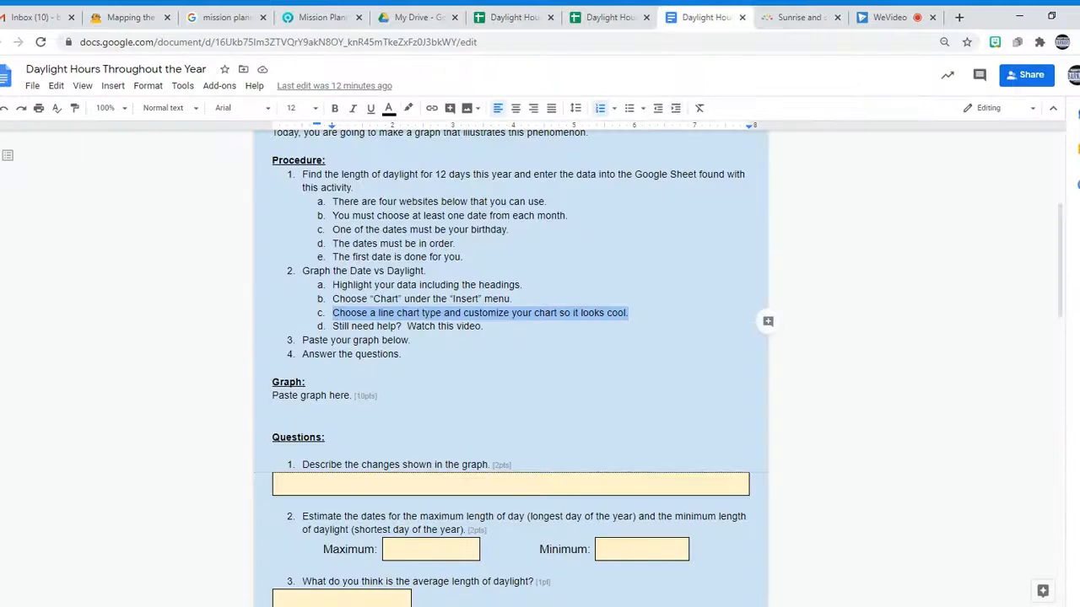
{"action": "left_click_drag", "start_coordinate": [462, 313], "coordinate": [557, 313]}
- Back in the Answers spreadsheet, give the chart a light yellow background and a red border
{"action": "left_click", "coordinate": [511, 26]}
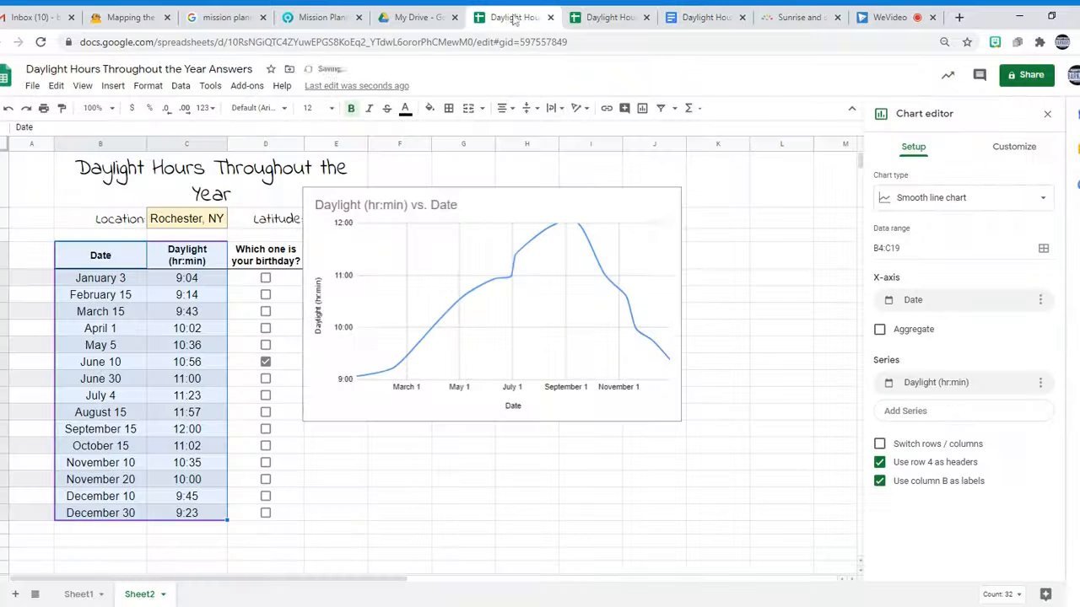
{"action": "left_click", "coordinate": [1015, 147]}
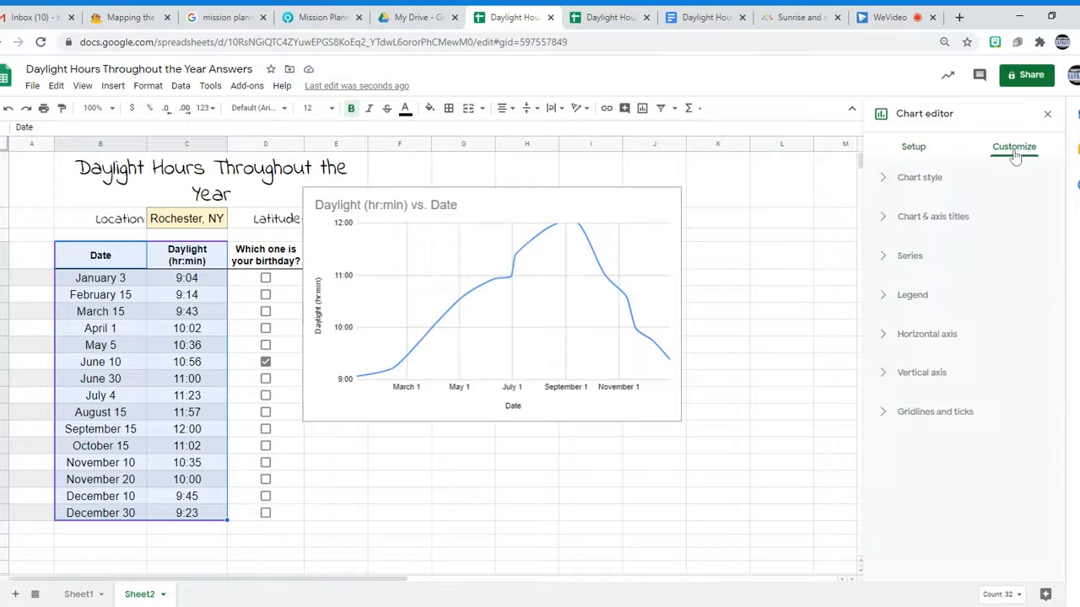
{"action": "left_click", "coordinate": [879, 180]}
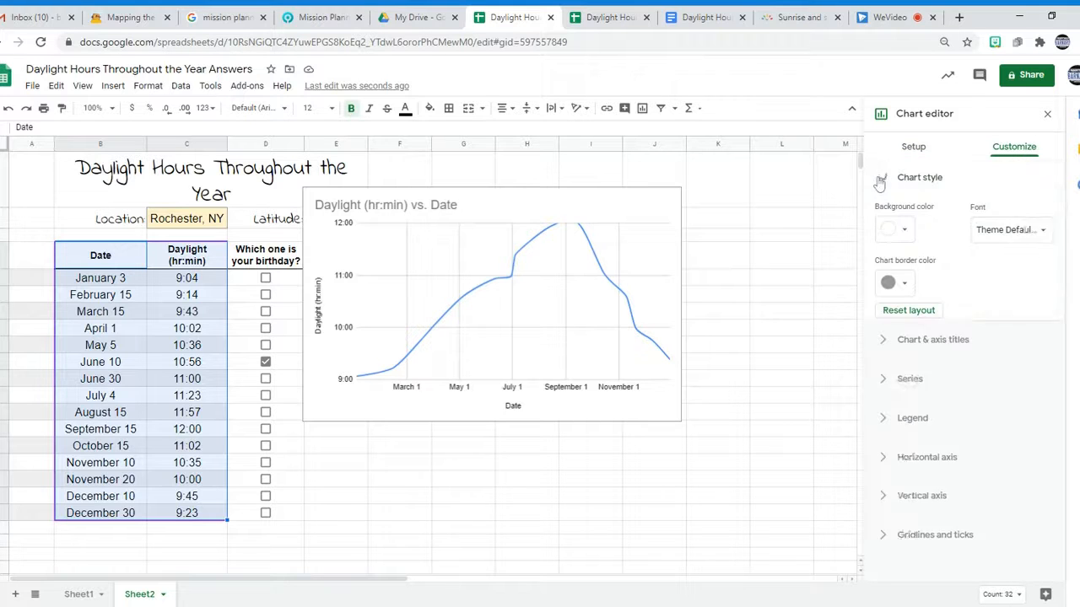
{"action": "left_click", "coordinate": [904, 231]}
{"action": "left_click", "coordinate": [928, 303]}
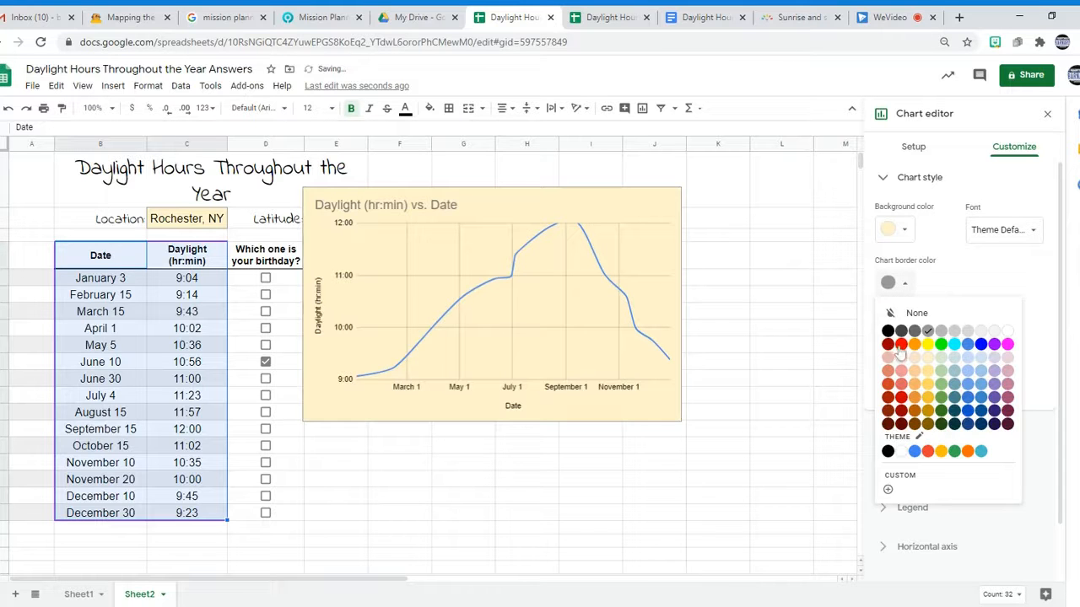
{"action": "left_click", "coordinate": [901, 345]}
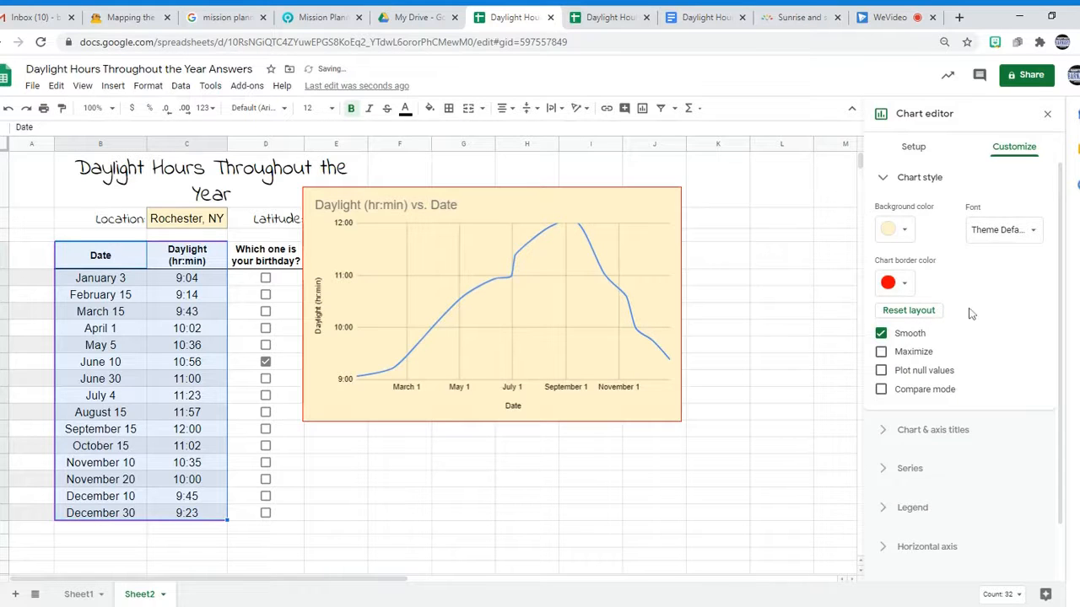
- Try the chart's Maximize option, turn it back off, and view the chart and axis title settings
{"action": "scroll", "coordinate": [970, 314], "scroll_direction": "down", "scroll_amount": 1}
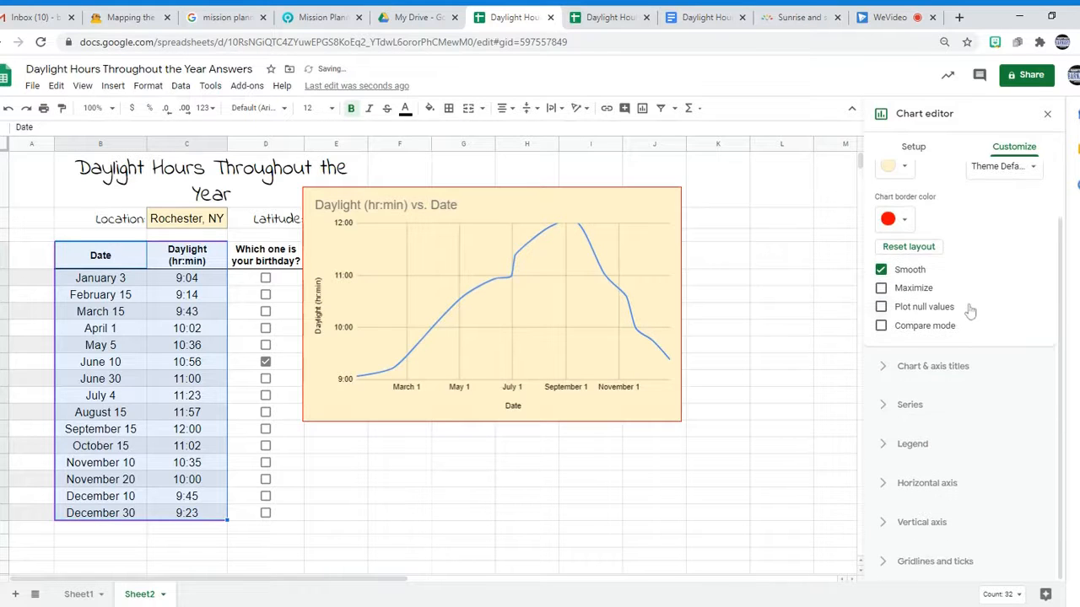
{"action": "left_click", "coordinate": [881, 289]}
{"action": "left_click", "coordinate": [880, 289]}
{"action": "left_click", "coordinate": [886, 366]}
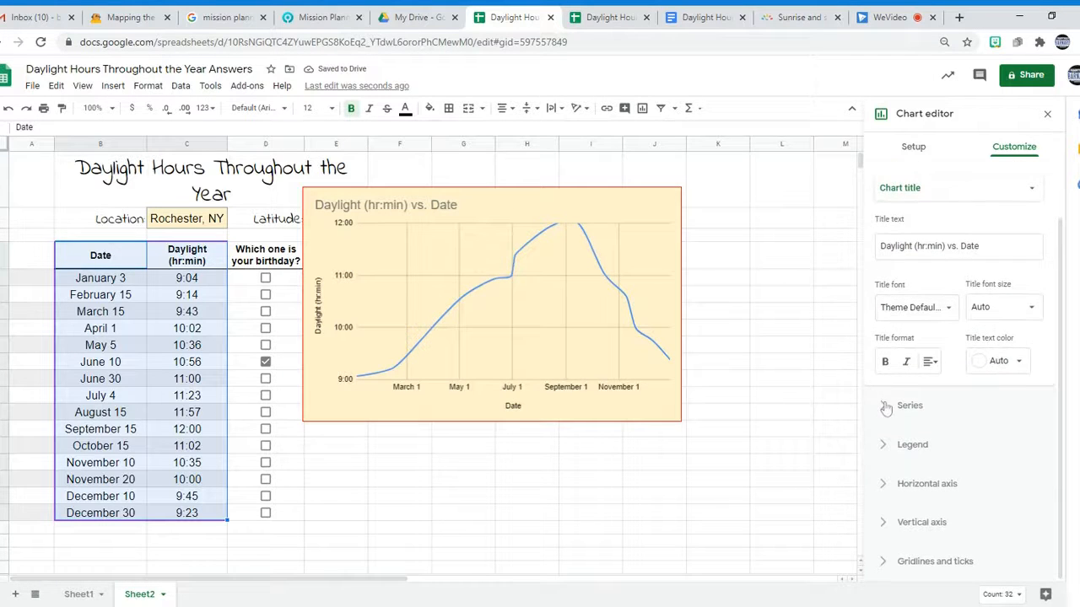
- Format the Daylight series as a red line with 7px star-shaped points, and close the chart editor
{"action": "left_click", "coordinate": [886, 407]}
{"action": "left_click", "coordinate": [907, 311]}
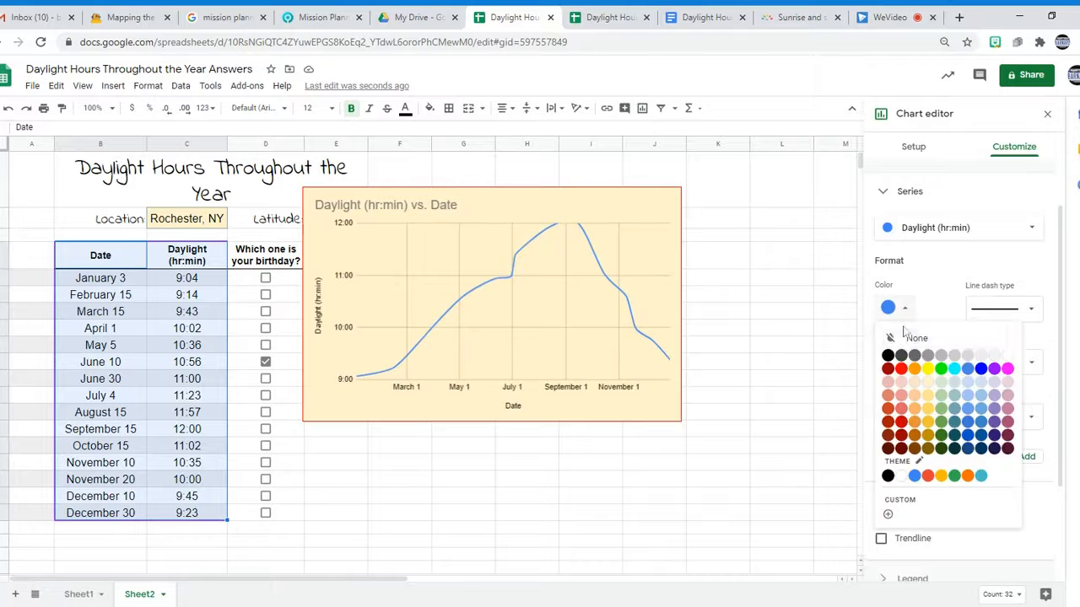
{"action": "left_click", "coordinate": [901, 380]}
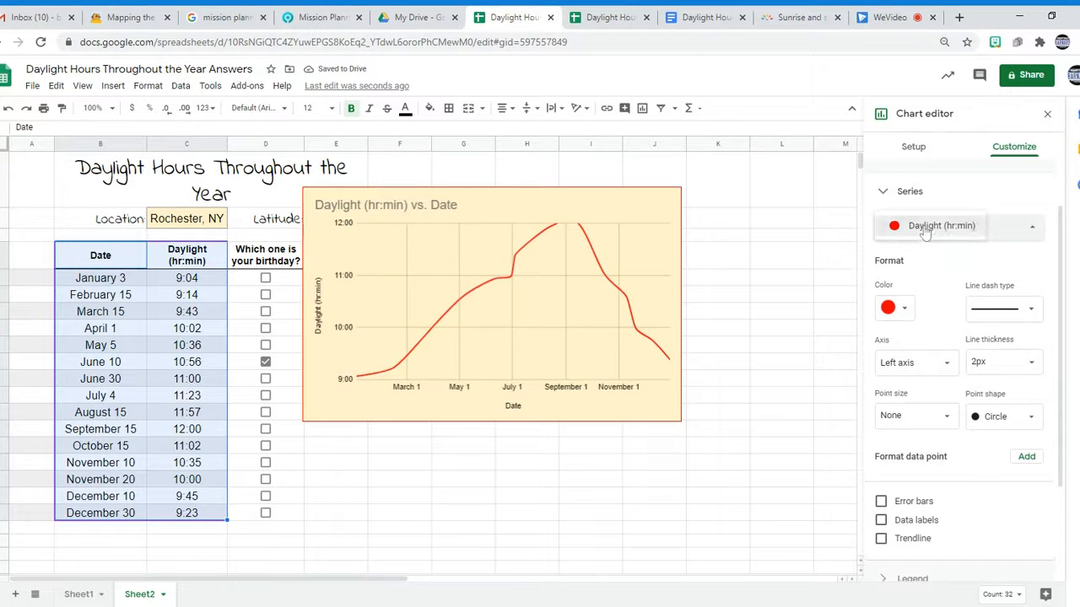
{"action": "left_click", "coordinate": [912, 415]}
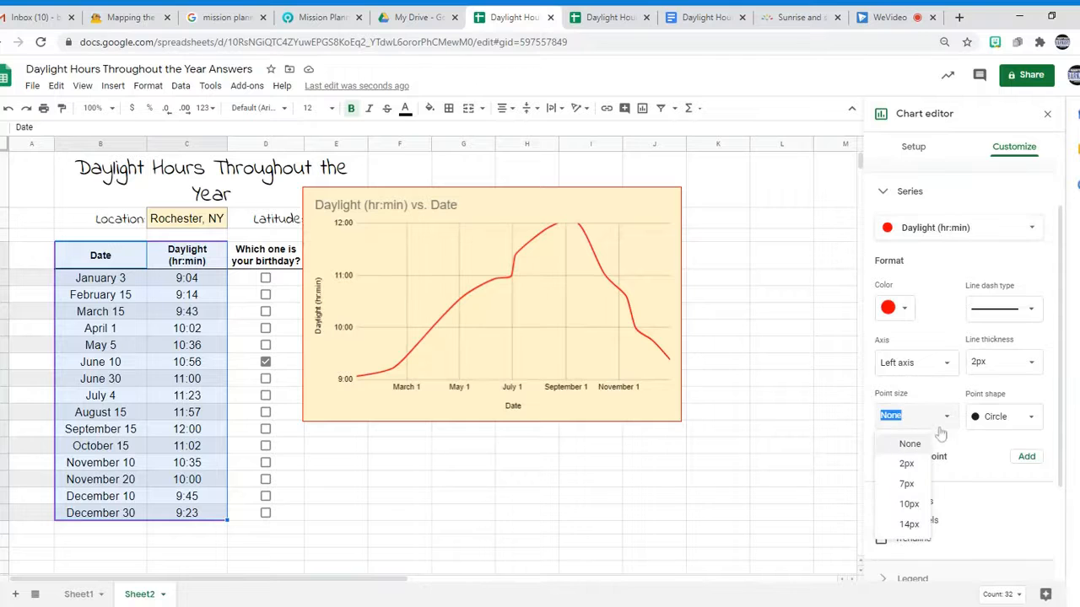
{"action": "left_click", "coordinate": [908, 484]}
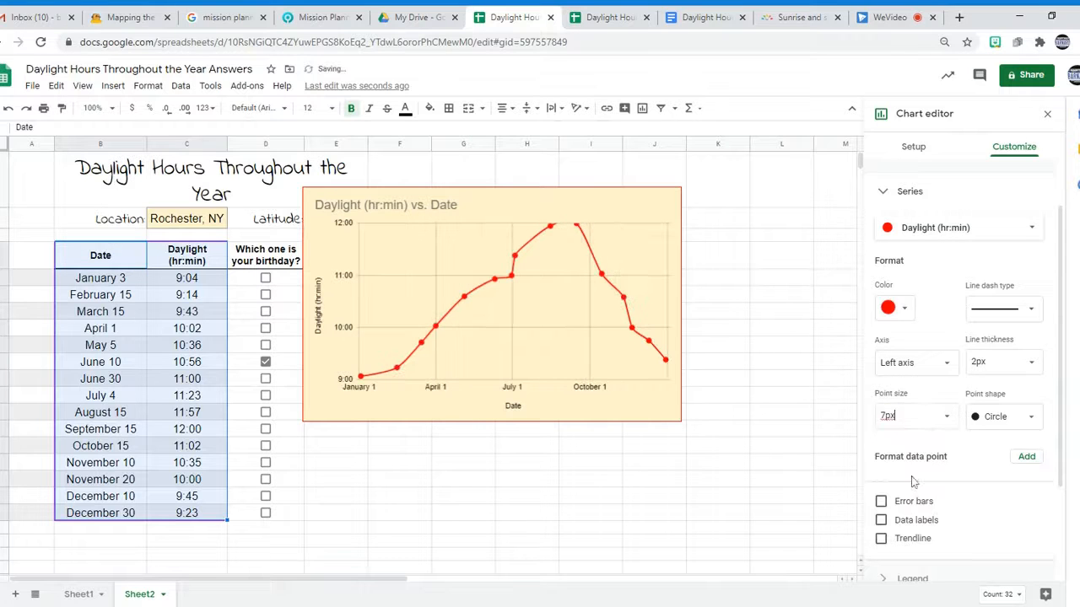
{"action": "left_click", "coordinate": [995, 417]}
{"action": "left_click", "coordinate": [1000, 496]}
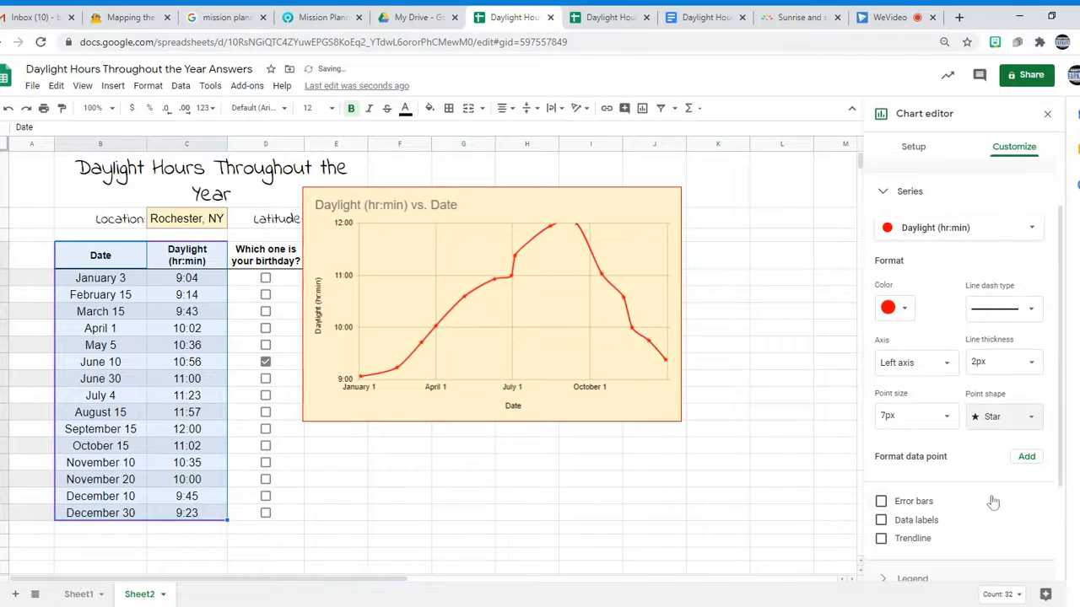
{"action": "left_click", "coordinate": [646, 413]}
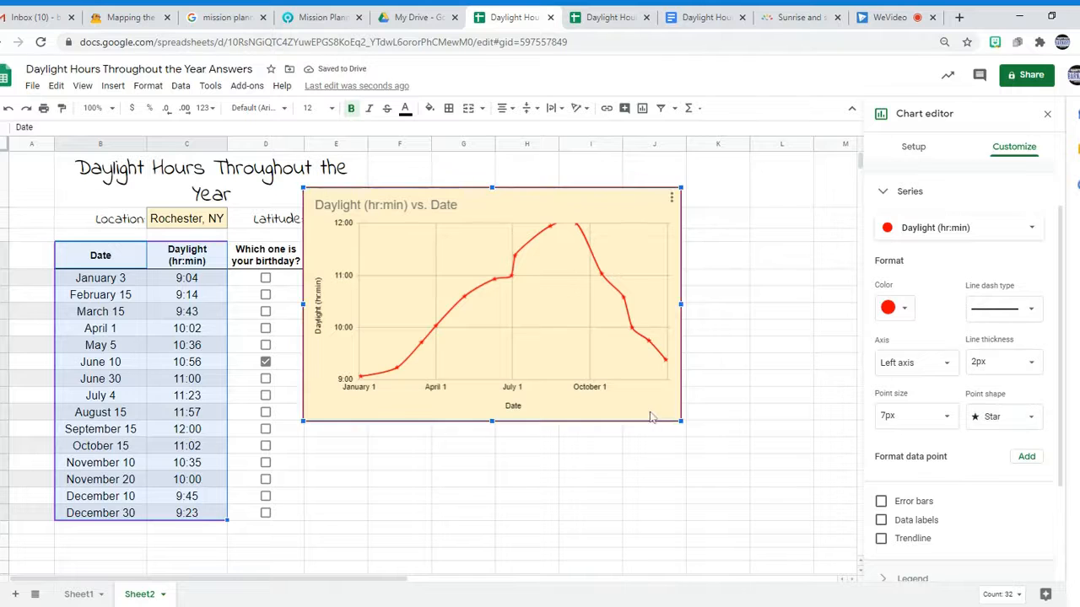
{"action": "left_click", "coordinate": [437, 484]}
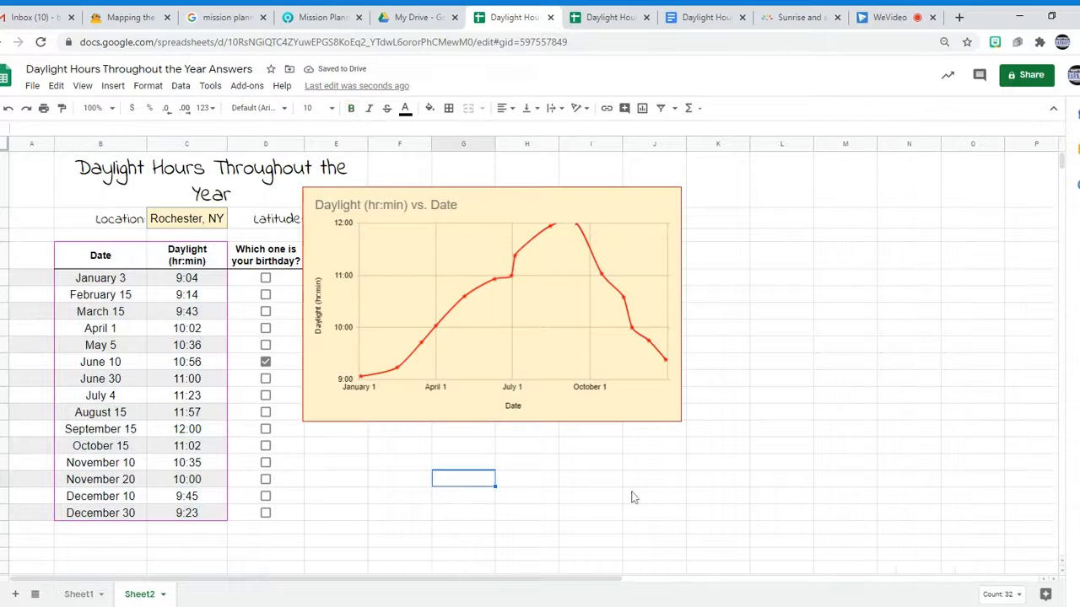
- Enlarge the chart so it reaches across column L and down to about the December 10 row
{"action": "left_click", "coordinate": [620, 406]}
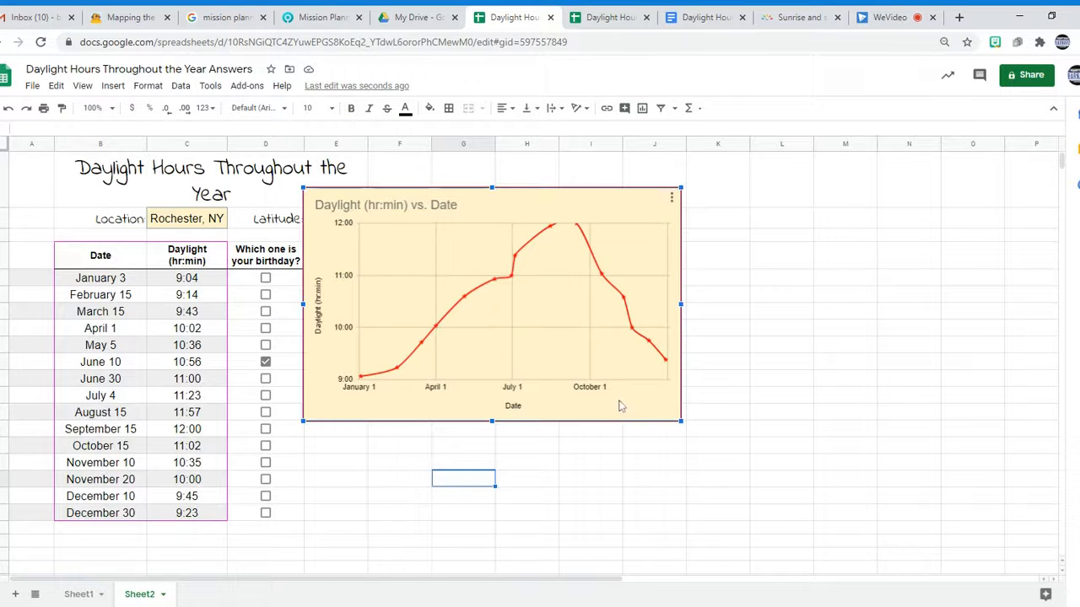
{"action": "left_click_drag", "start_coordinate": [681, 423], "coordinate": [799, 485]}
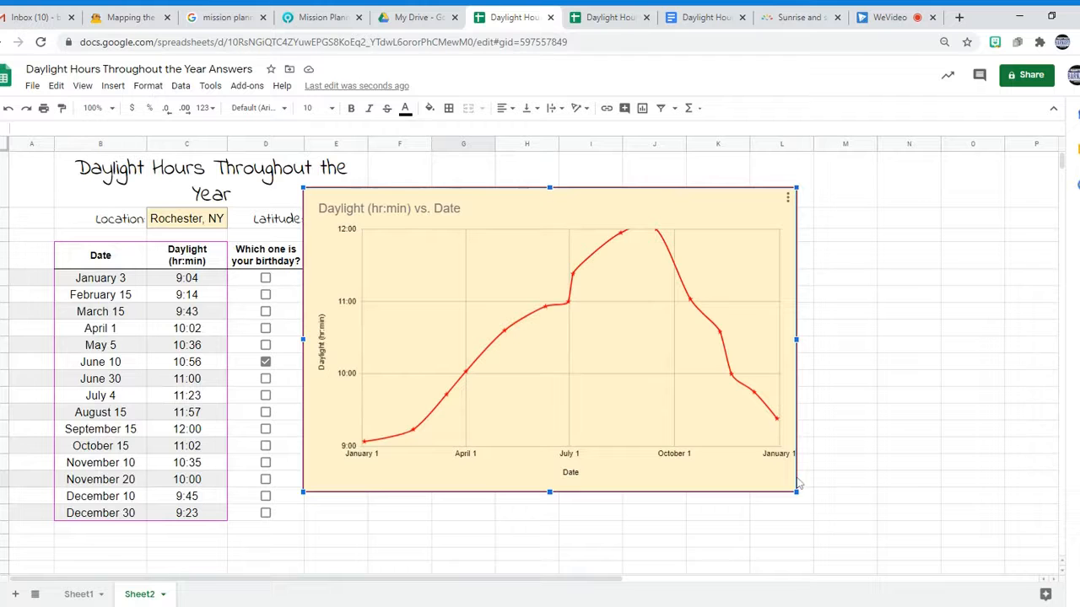
{"action": "left_click_drag", "start_coordinate": [796, 340], "coordinate": [817, 341]}
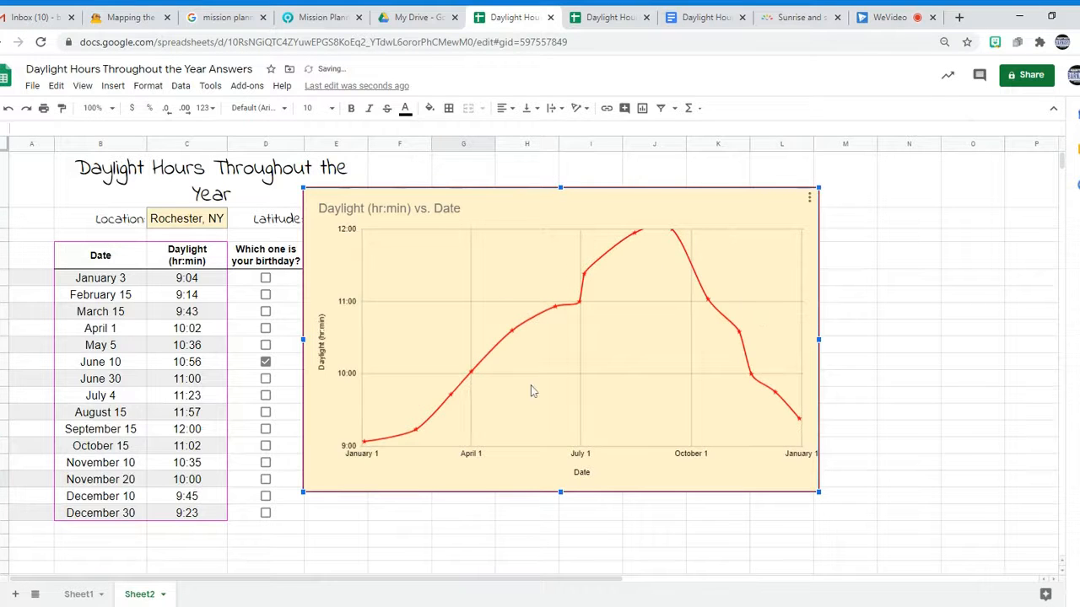
- In the activity document, highlight "Paste your graph below" and place the cursor on the blank line beneath "Paste graph here."
{"action": "left_click", "coordinate": [693, 18]}
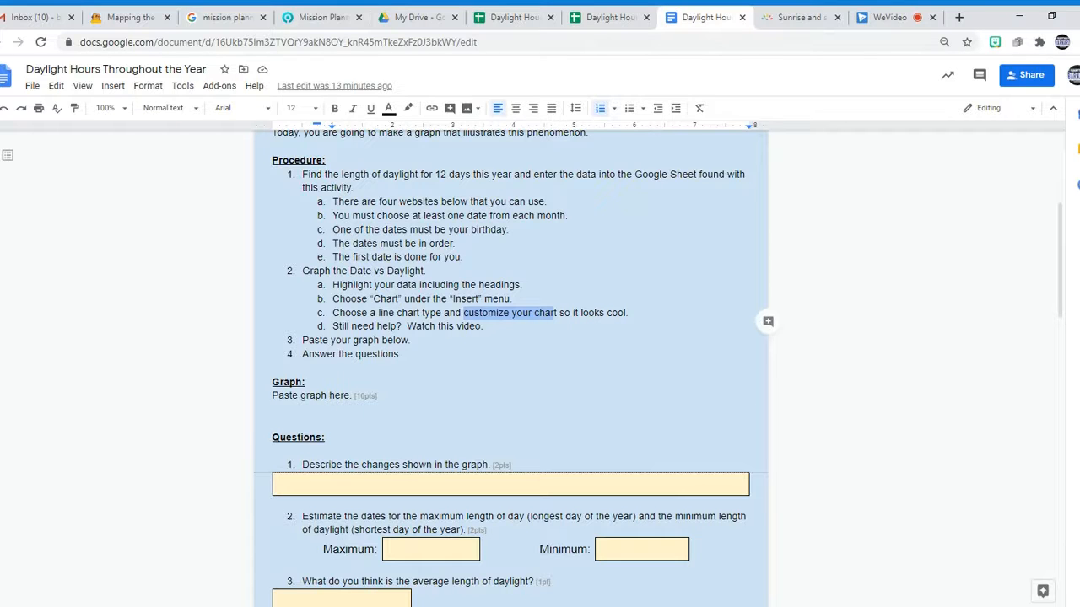
{"action": "left_click", "coordinate": [513, 298]}
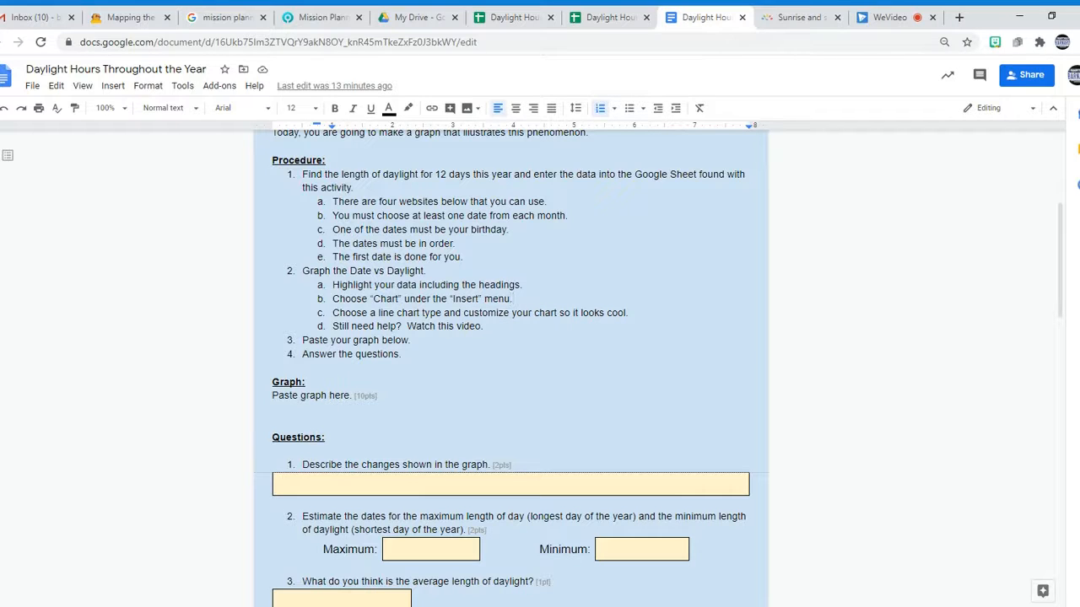
{"action": "left_click_drag", "start_coordinate": [302, 340], "coordinate": [408, 340]}
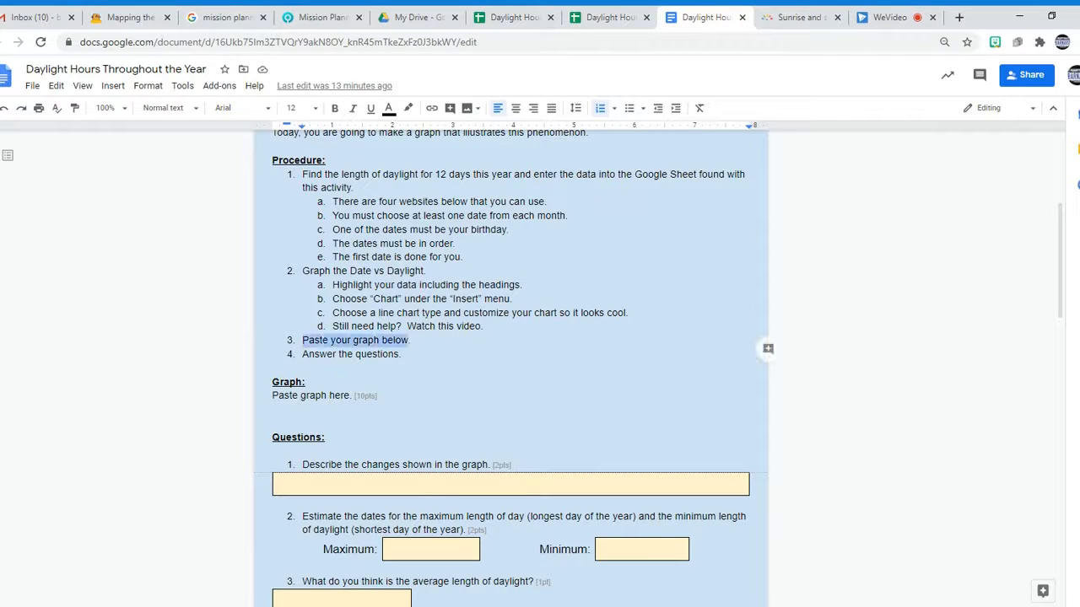
{"action": "scroll", "coordinate": [510, 363], "scroll_direction": "down", "scroll_amount": 3}
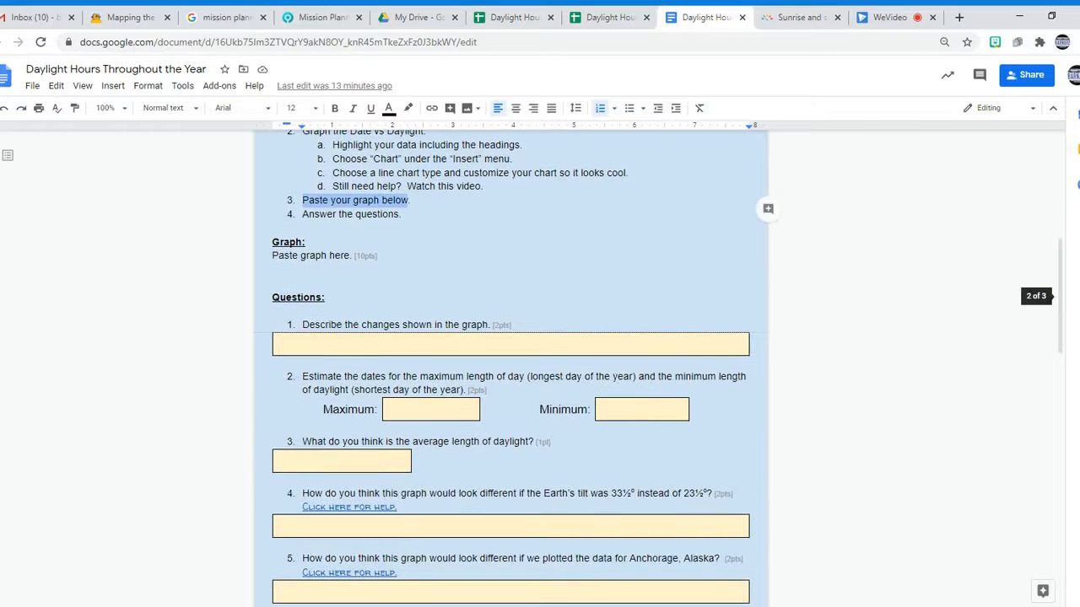
{"action": "left_click", "coordinate": [273, 269]}
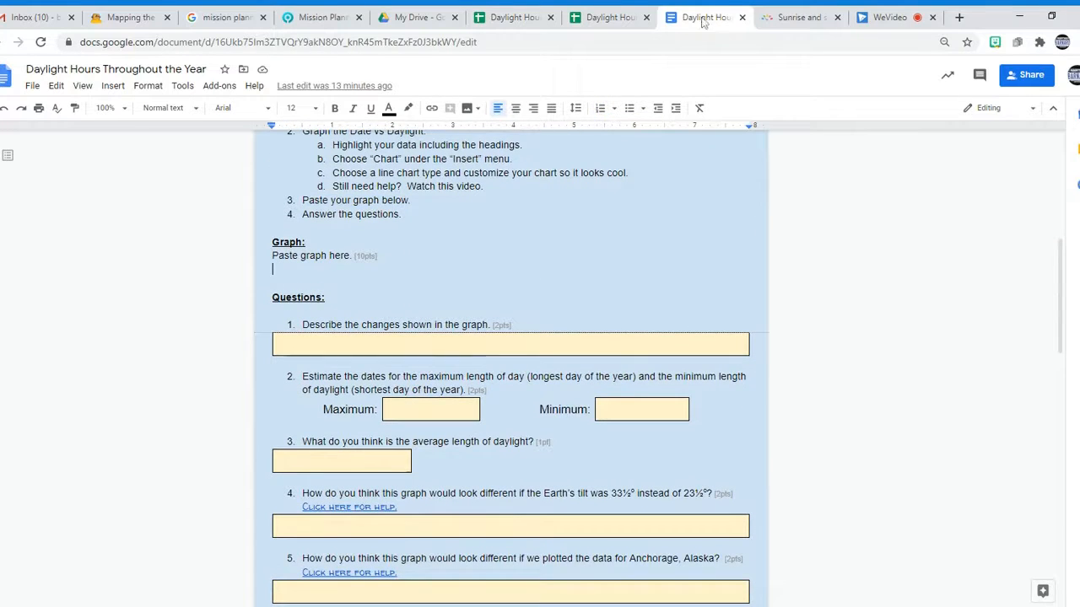
- Switch back to the Daylight Hours Throughout the Year Answers spreadsheet and copy the line chart
{"action": "left_click", "coordinate": [506, 19]}
{"action": "left_click", "coordinate": [683, 210]}
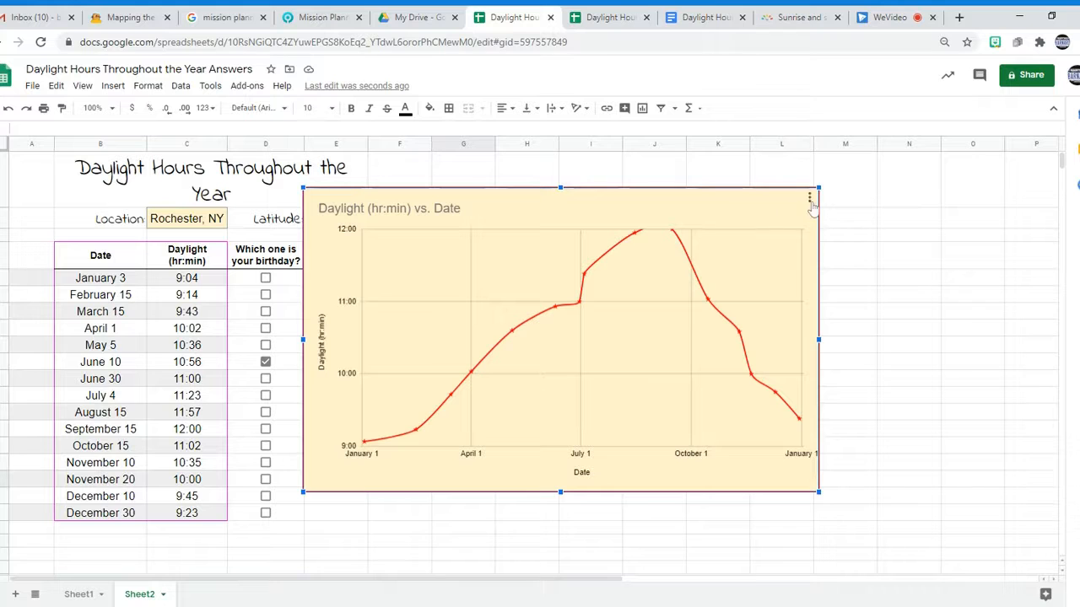
{"action": "left_click", "coordinate": [809, 201]}
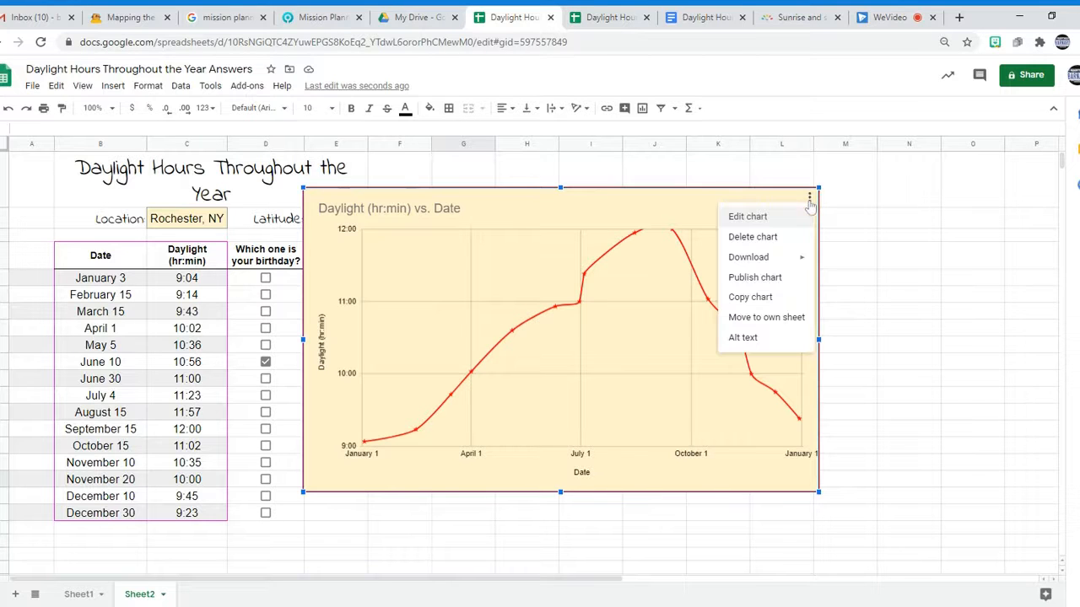
{"action": "left_click", "coordinate": [750, 298]}
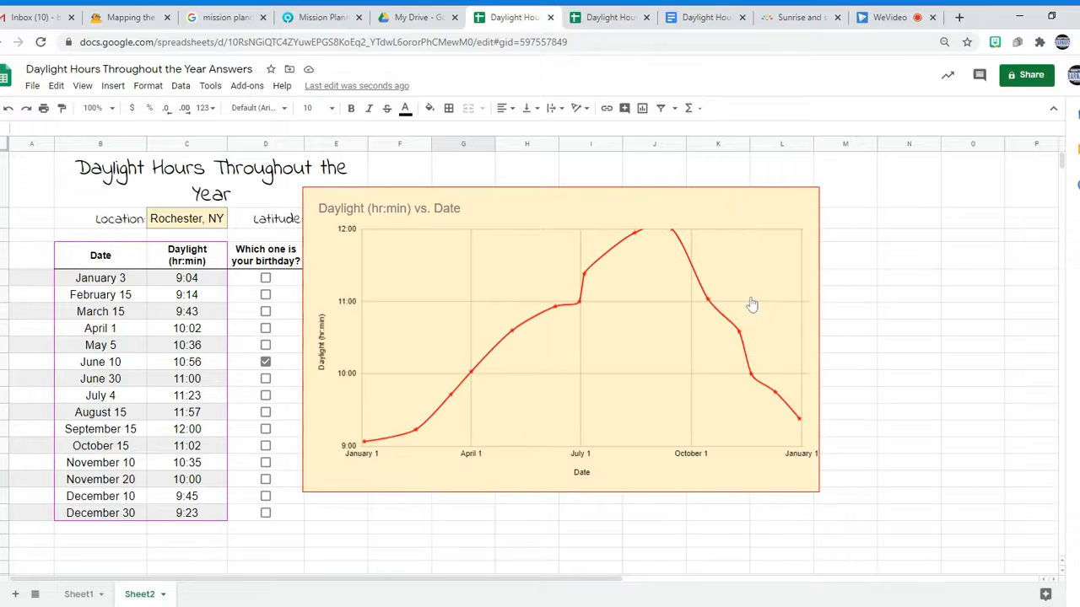
- In the activity document, paste the chart linked to the spreadsheet after "Paste graph here." and shrink it to fit beside that line
{"action": "left_click", "coordinate": [705, 17]}
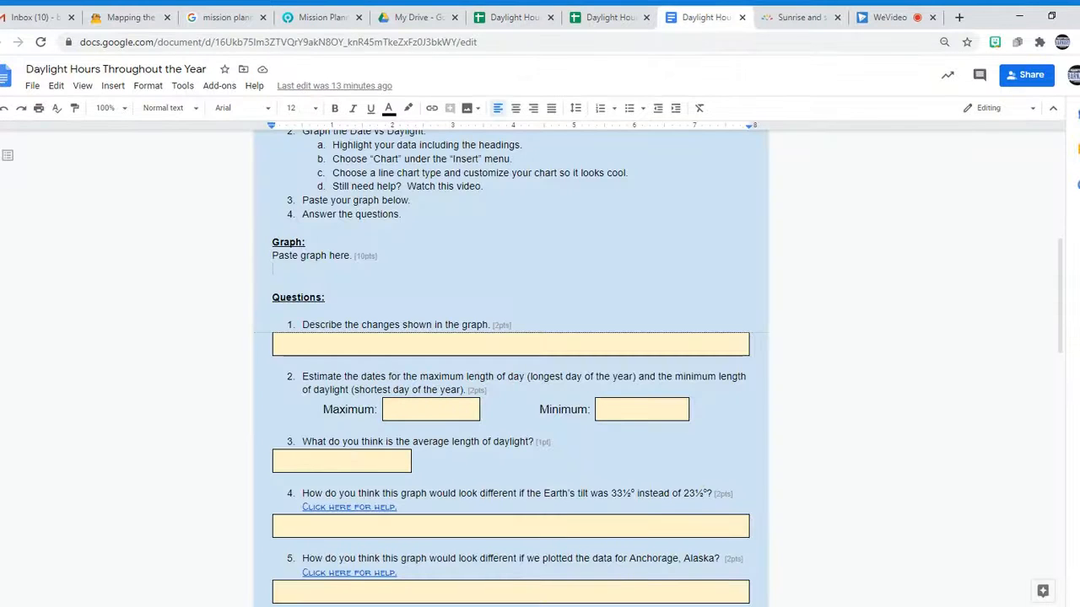
{"action": "right_click", "coordinate": [300, 271]}
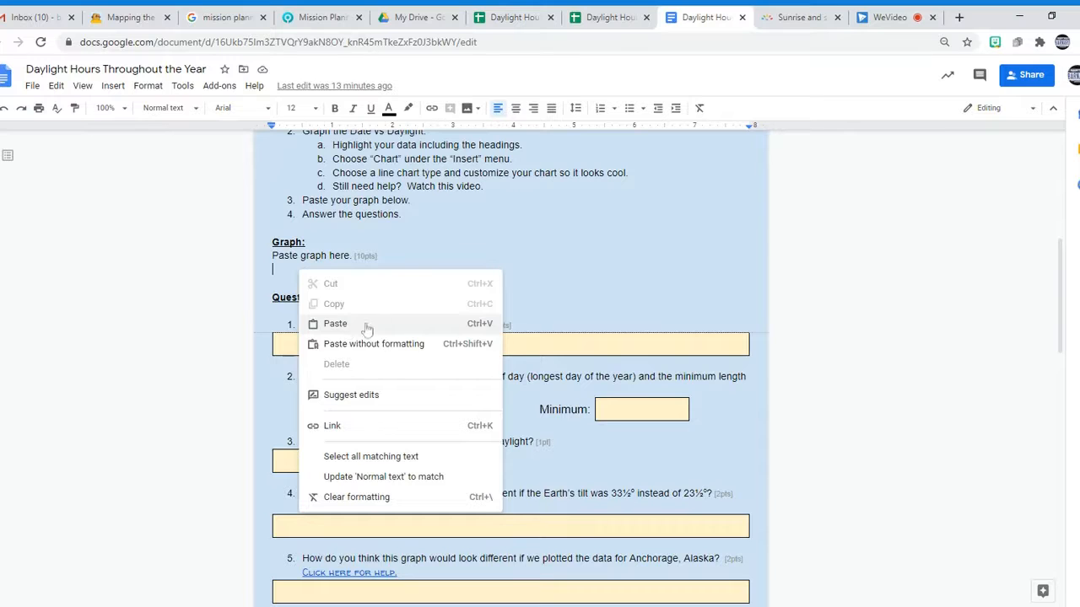
{"action": "left_click", "coordinate": [485, 329]}
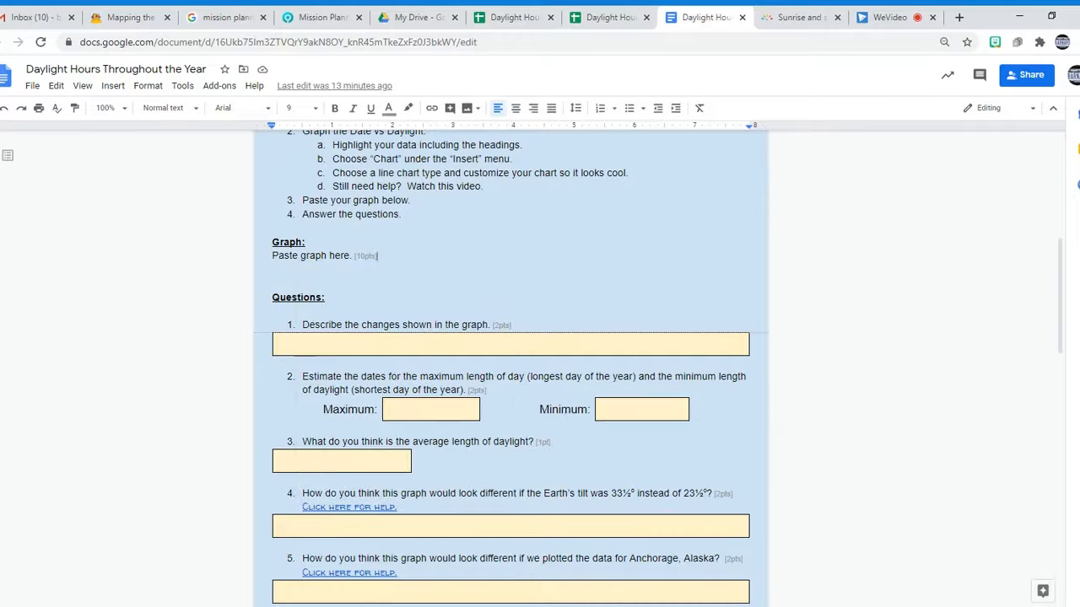
{"action": "left_click", "coordinate": [55, 86]}
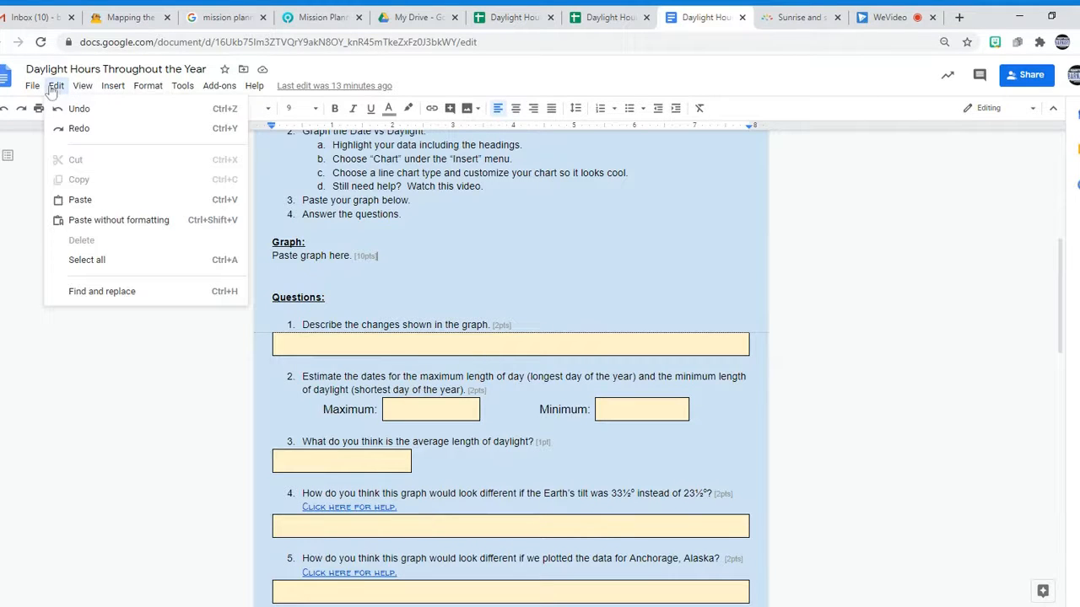
{"action": "left_click", "coordinate": [81, 200]}
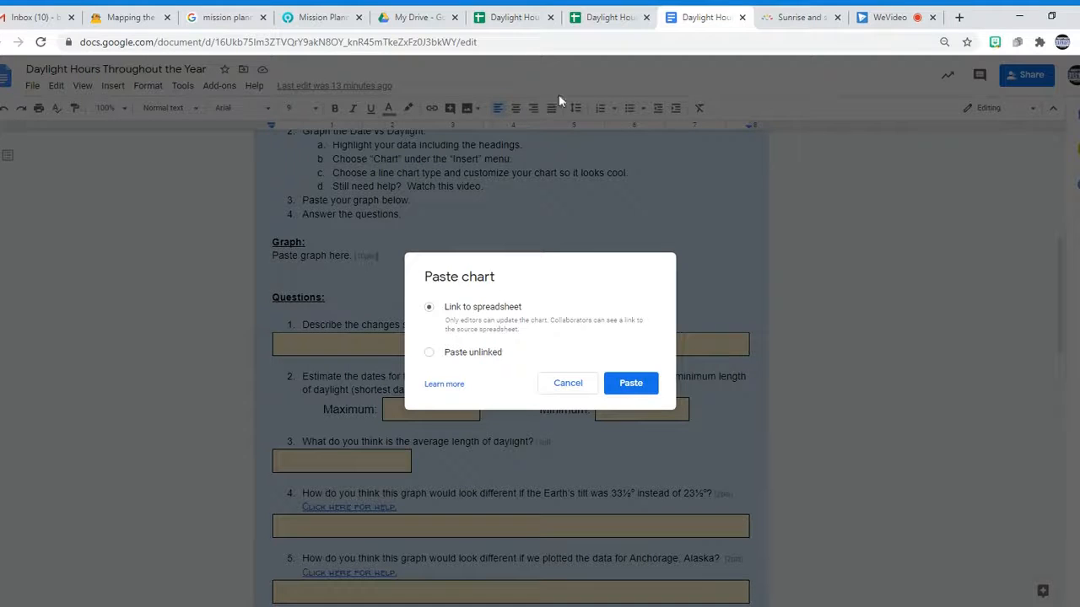
{"action": "left_click", "coordinate": [511, 18]}
{"action": "left_click", "coordinate": [569, 222]}
{"action": "left_click", "coordinate": [682, 26]}
{"action": "left_click", "coordinate": [631, 383]}
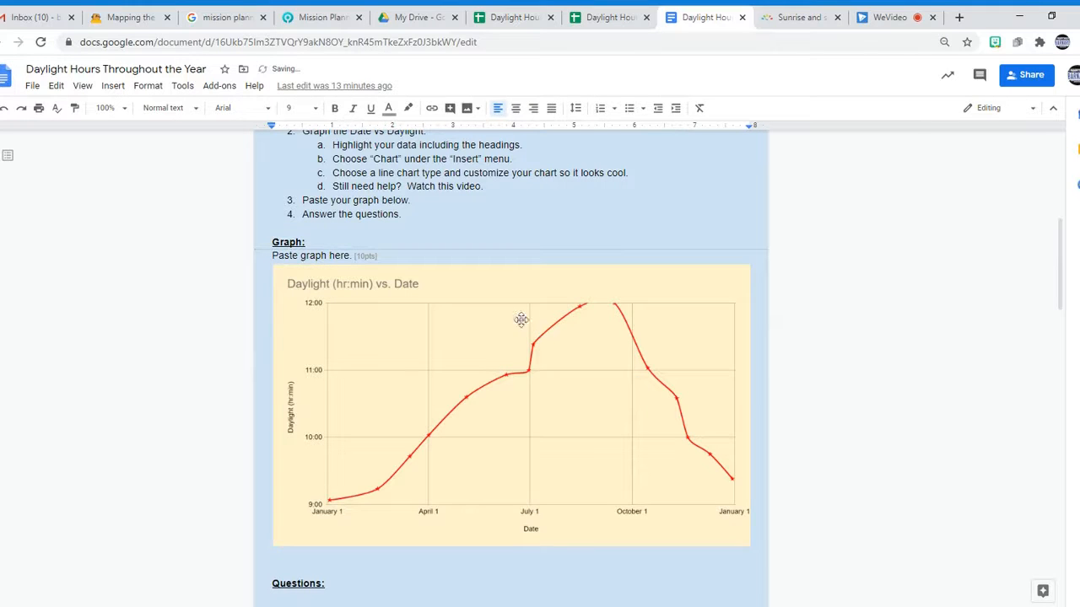
{"action": "left_click", "coordinate": [486, 302]}
{"action": "left_click_drag", "start_coordinate": [750, 548], "coordinate": [641, 479]}
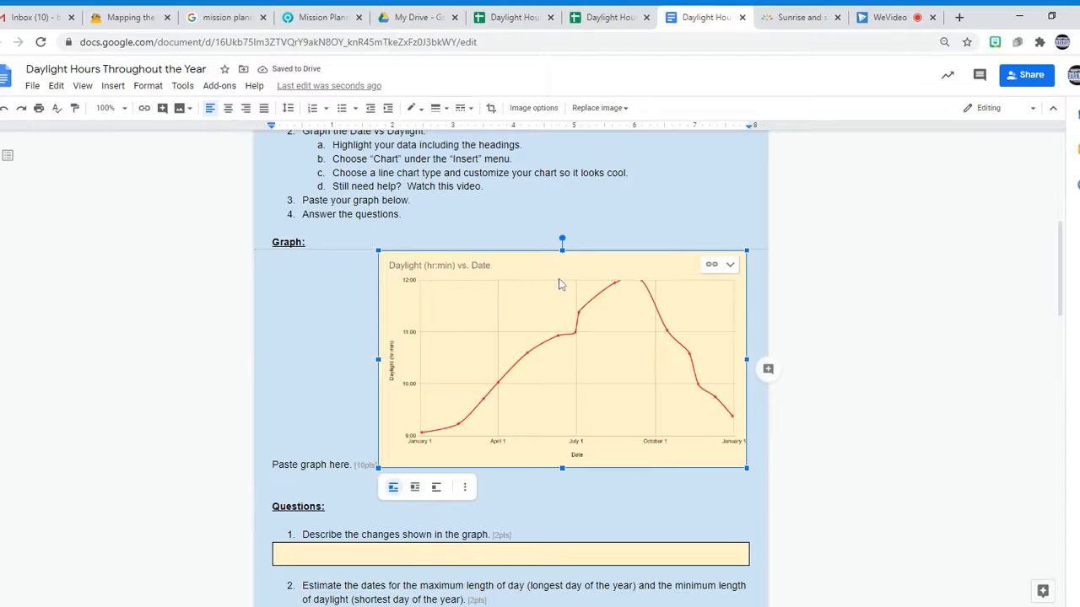
- In the answers spreadsheet, open the chart's series settings and recolor the Daylight (hr:min) line blue
{"action": "left_click", "coordinate": [506, 20]}
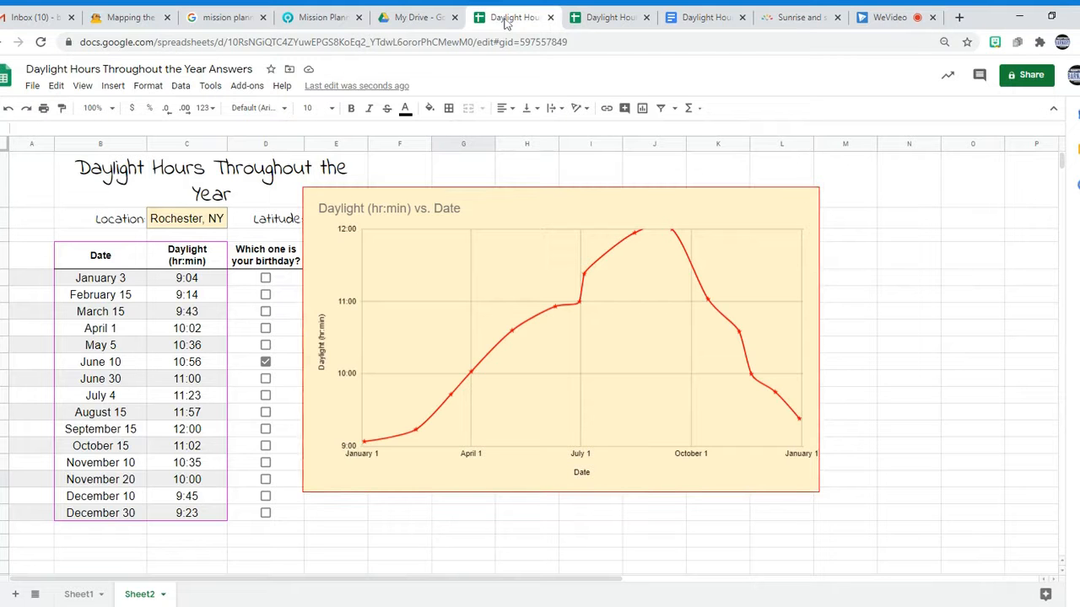
{"action": "left_click", "coordinate": [531, 227]}
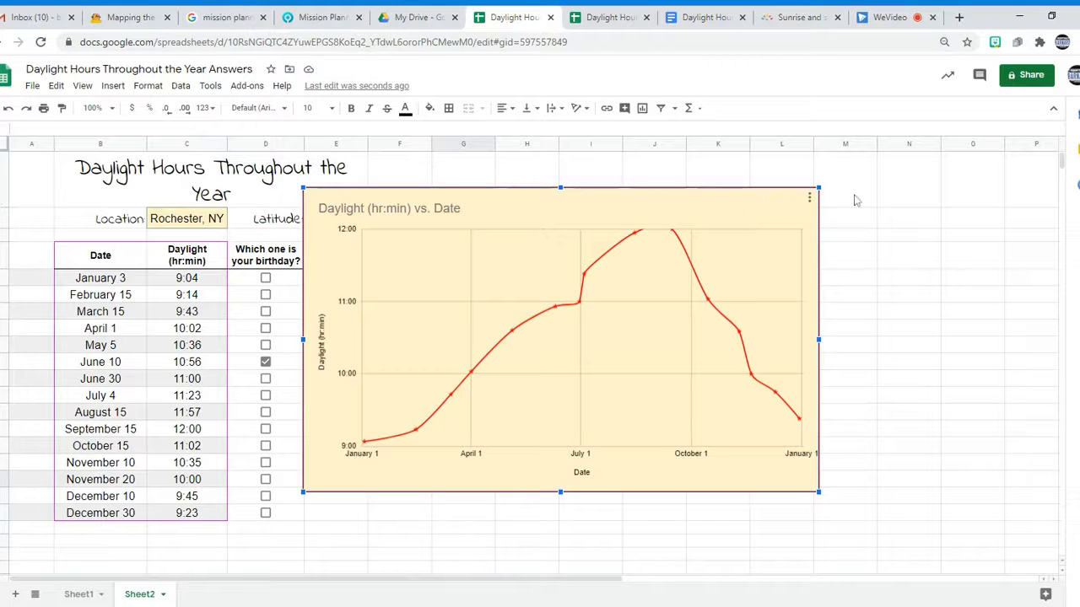
{"action": "double_click", "coordinate": [734, 215]}
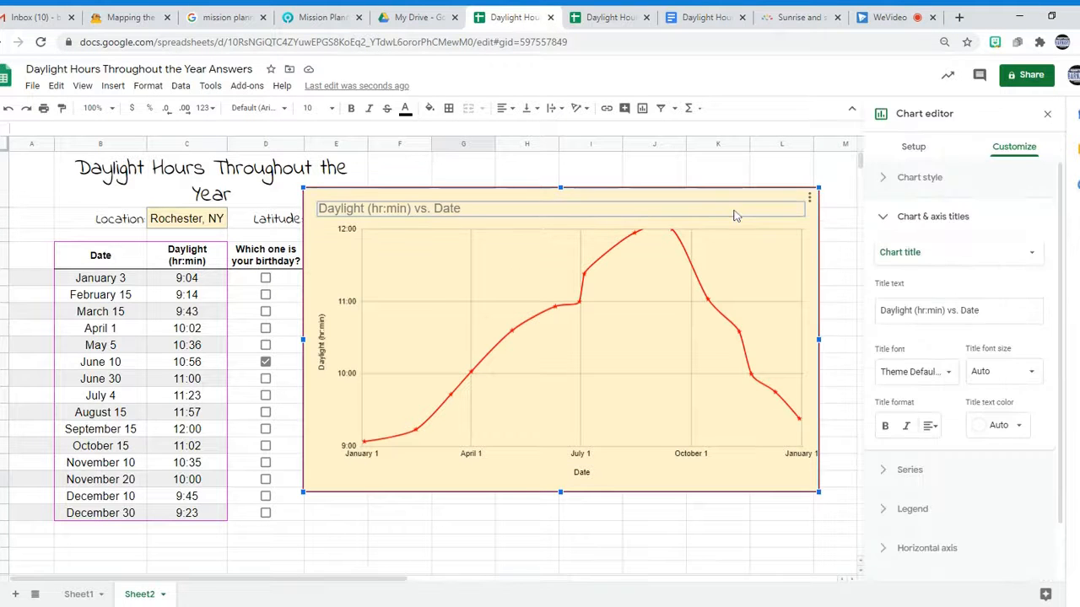
{"action": "scroll", "coordinate": [938, 358], "scroll_direction": "down", "scroll_amount": 1}
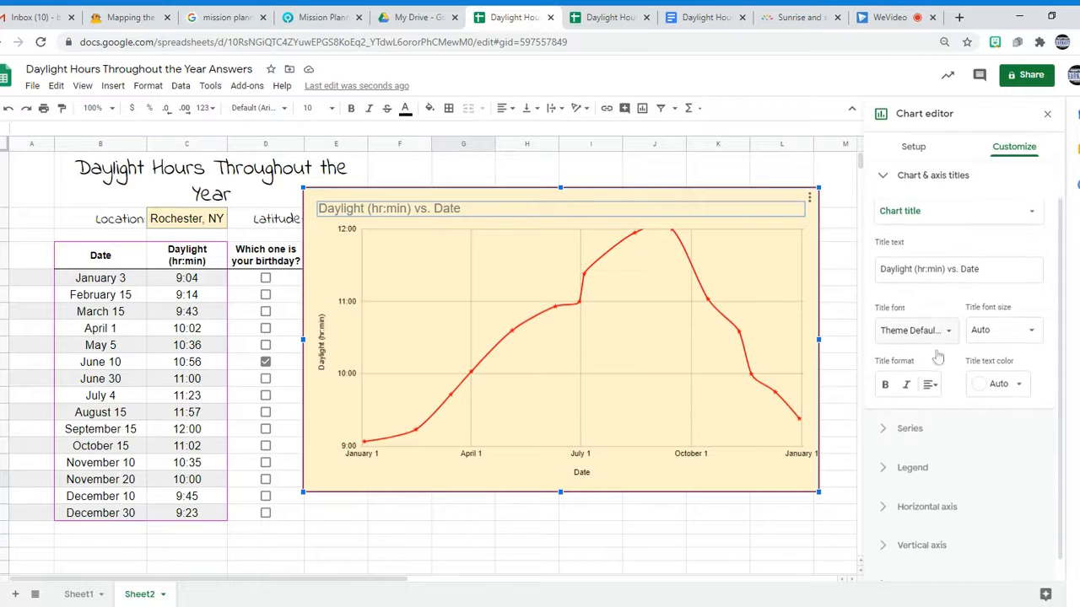
{"action": "left_click", "coordinate": [886, 405]}
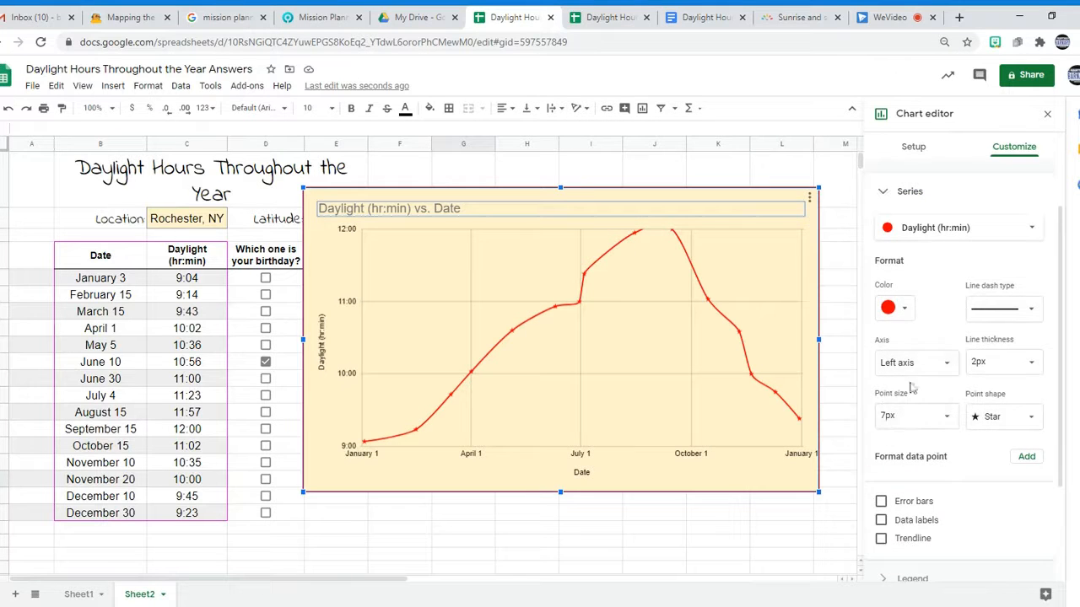
{"action": "left_click", "coordinate": [904, 309]}
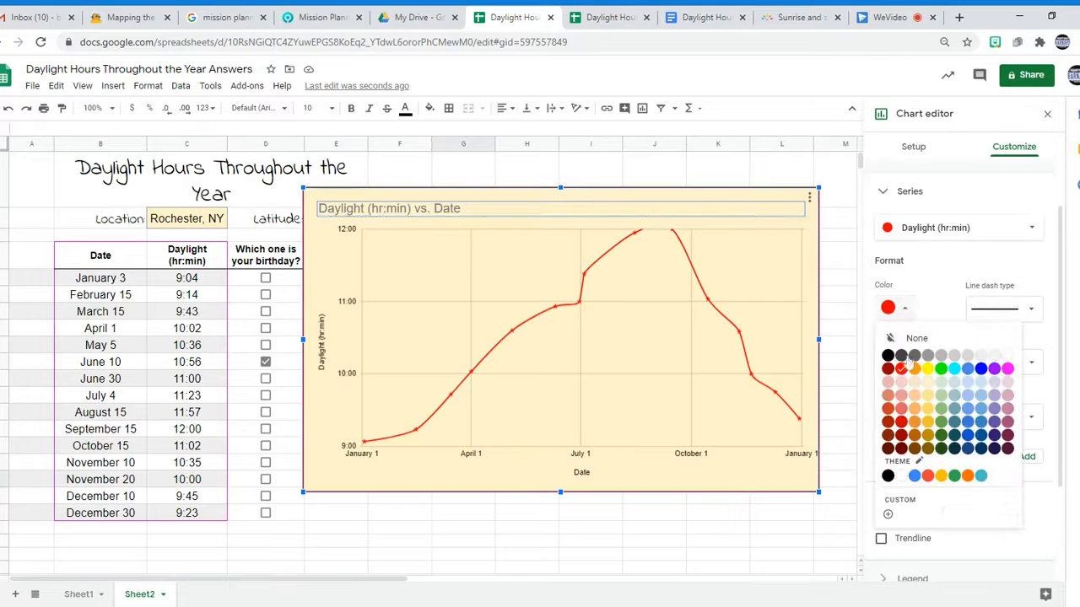
{"action": "left_click", "coordinate": [982, 370]}
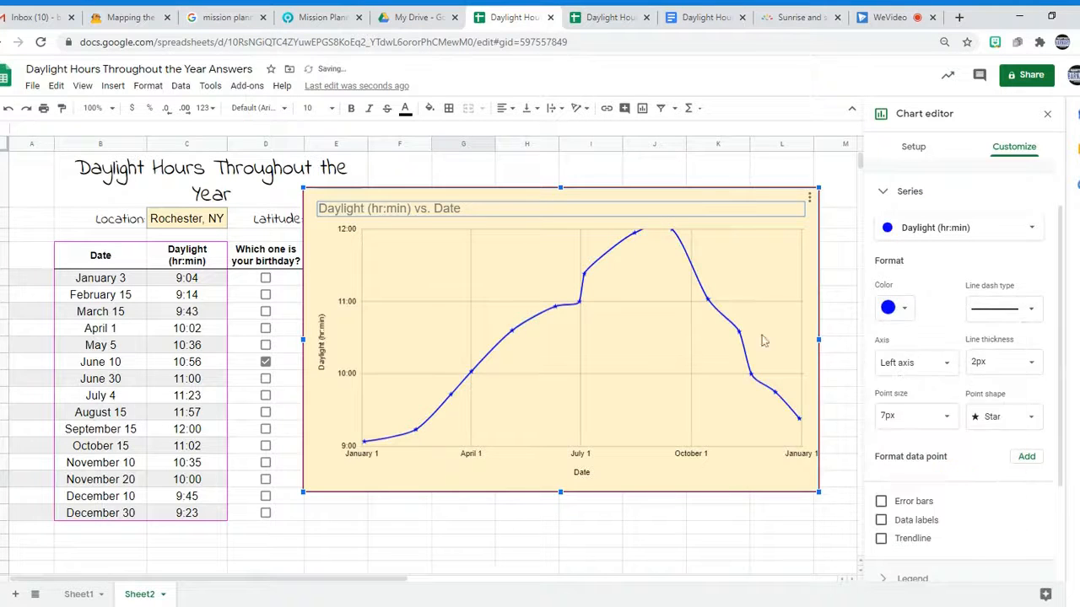
- Return to the activity document and update the linked chart from the spreadsheet
{"action": "left_click", "coordinate": [705, 18]}
{"action": "left_click", "coordinate": [677, 268]}
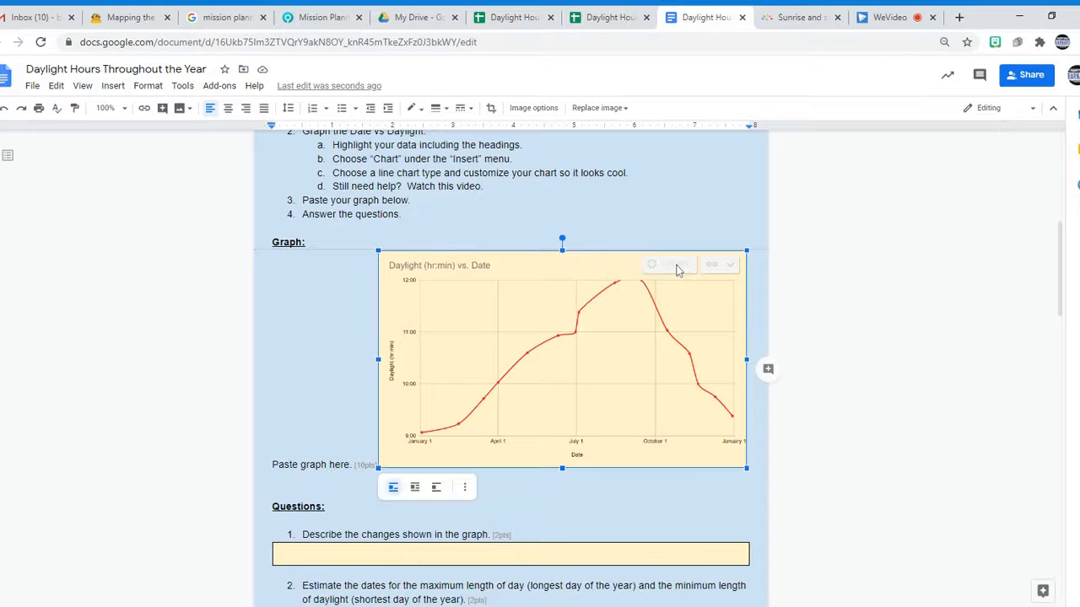